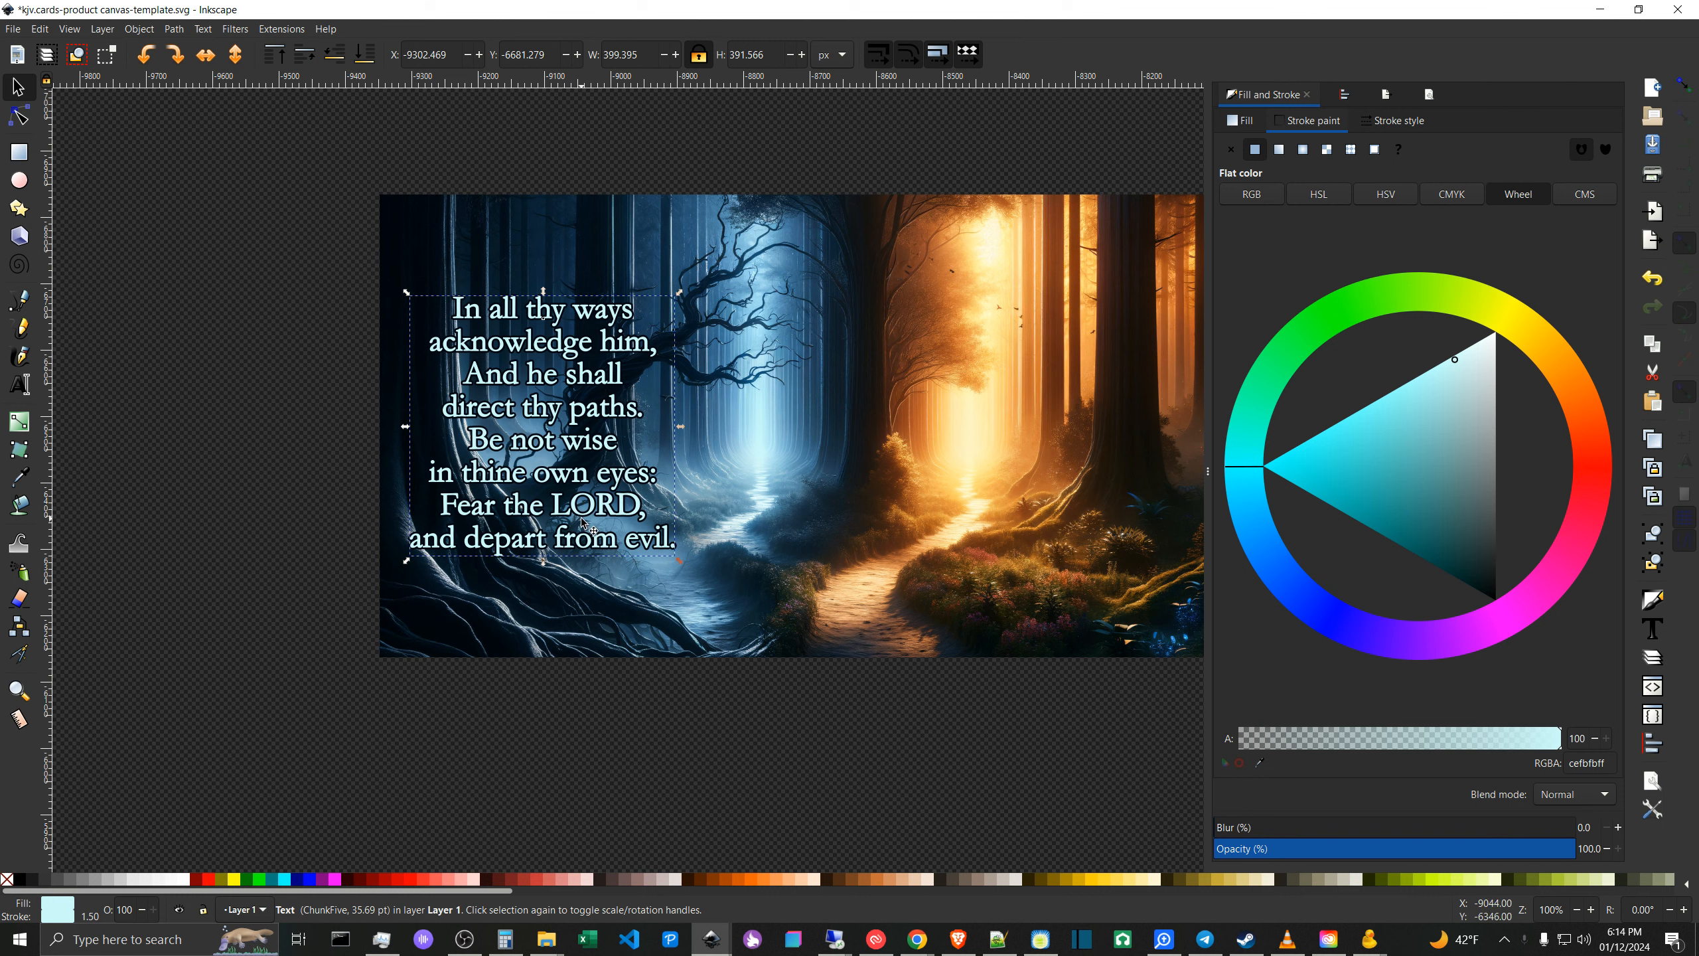
pyautogui.click(321, 476)
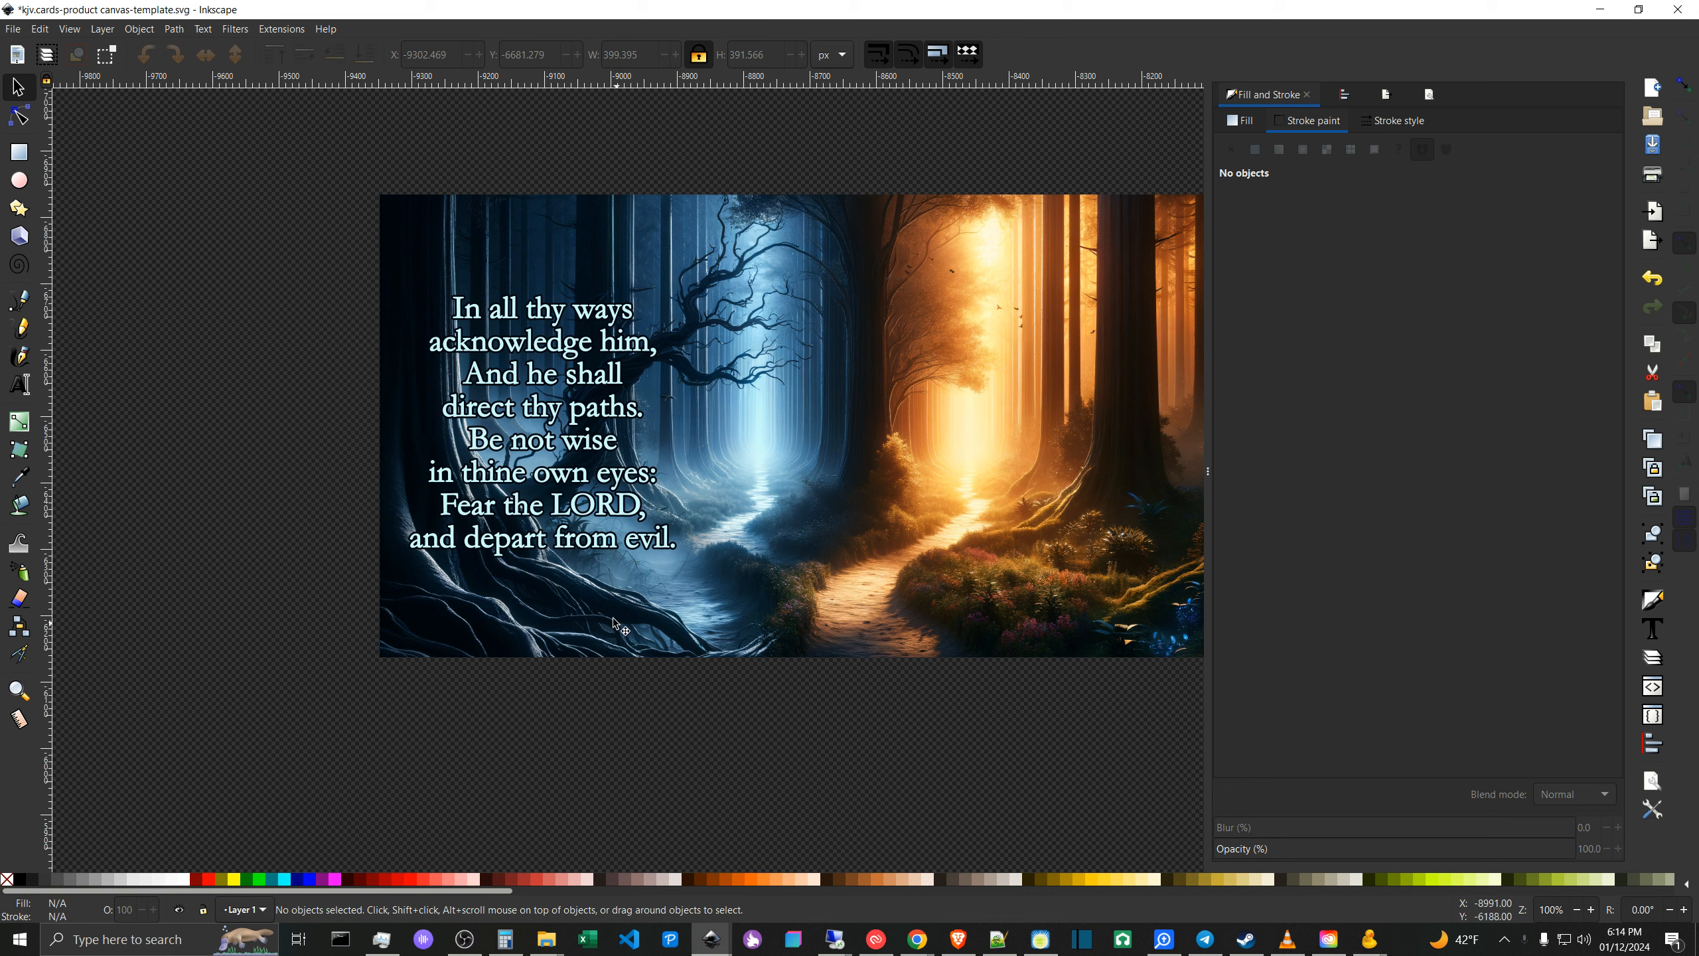
pyautogui.click(598, 447)
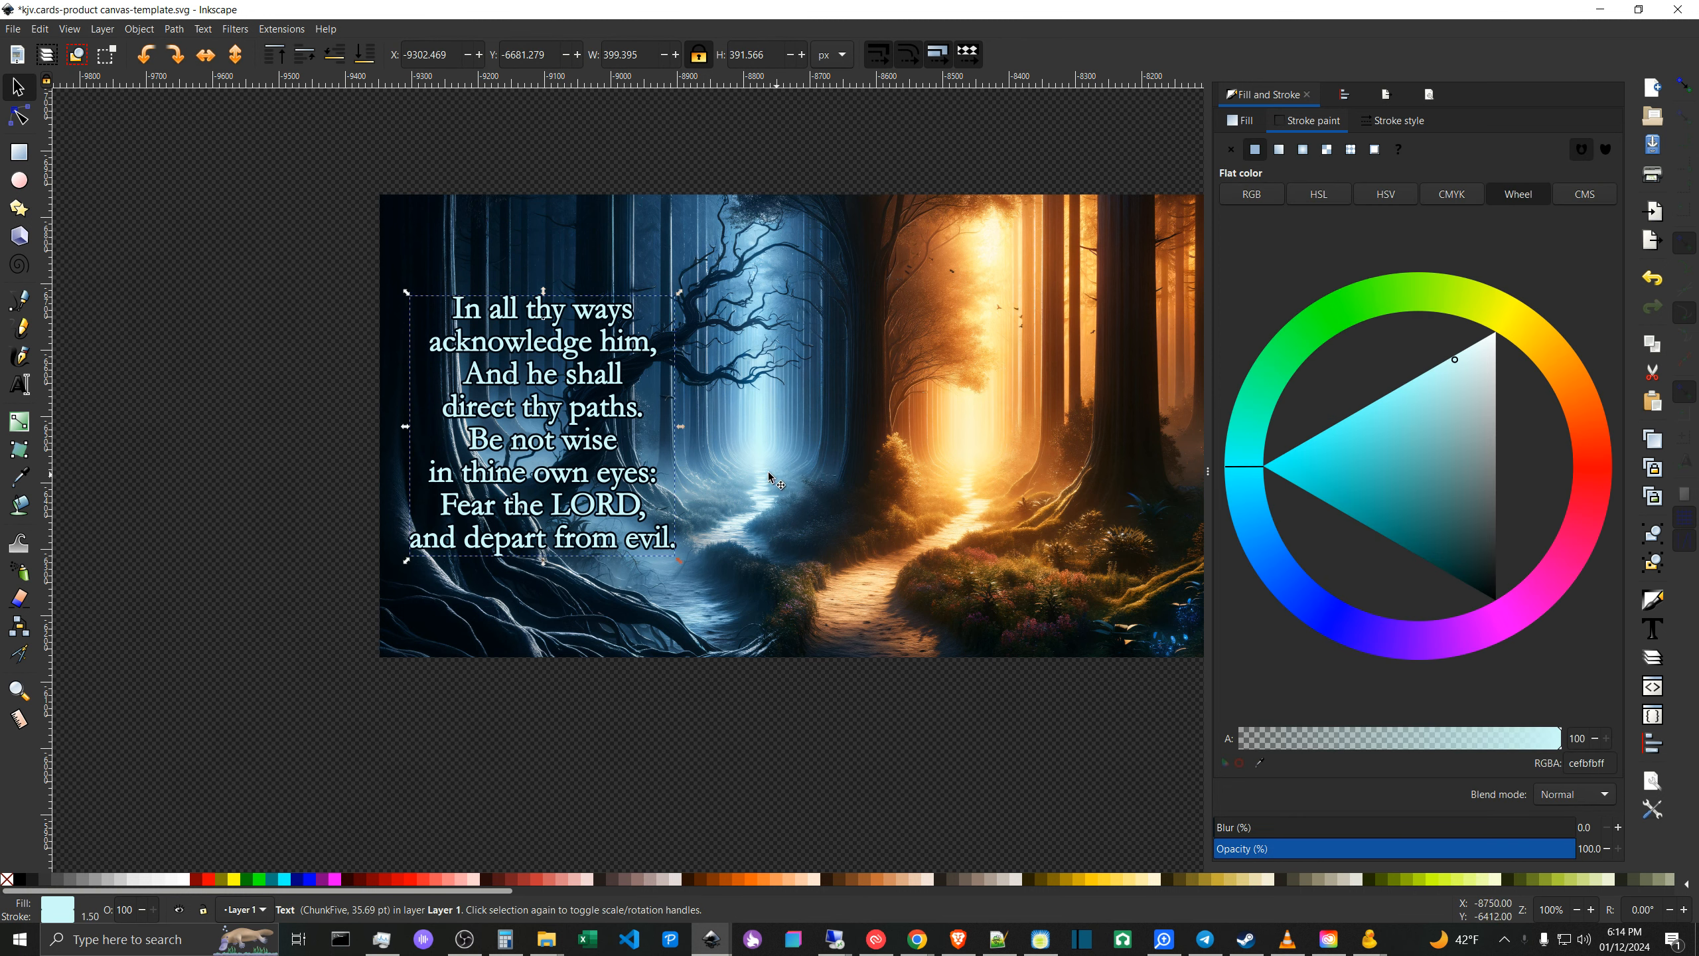
pyautogui.click(347, 472)
pyautogui.hscroll(-1, 338, 474)
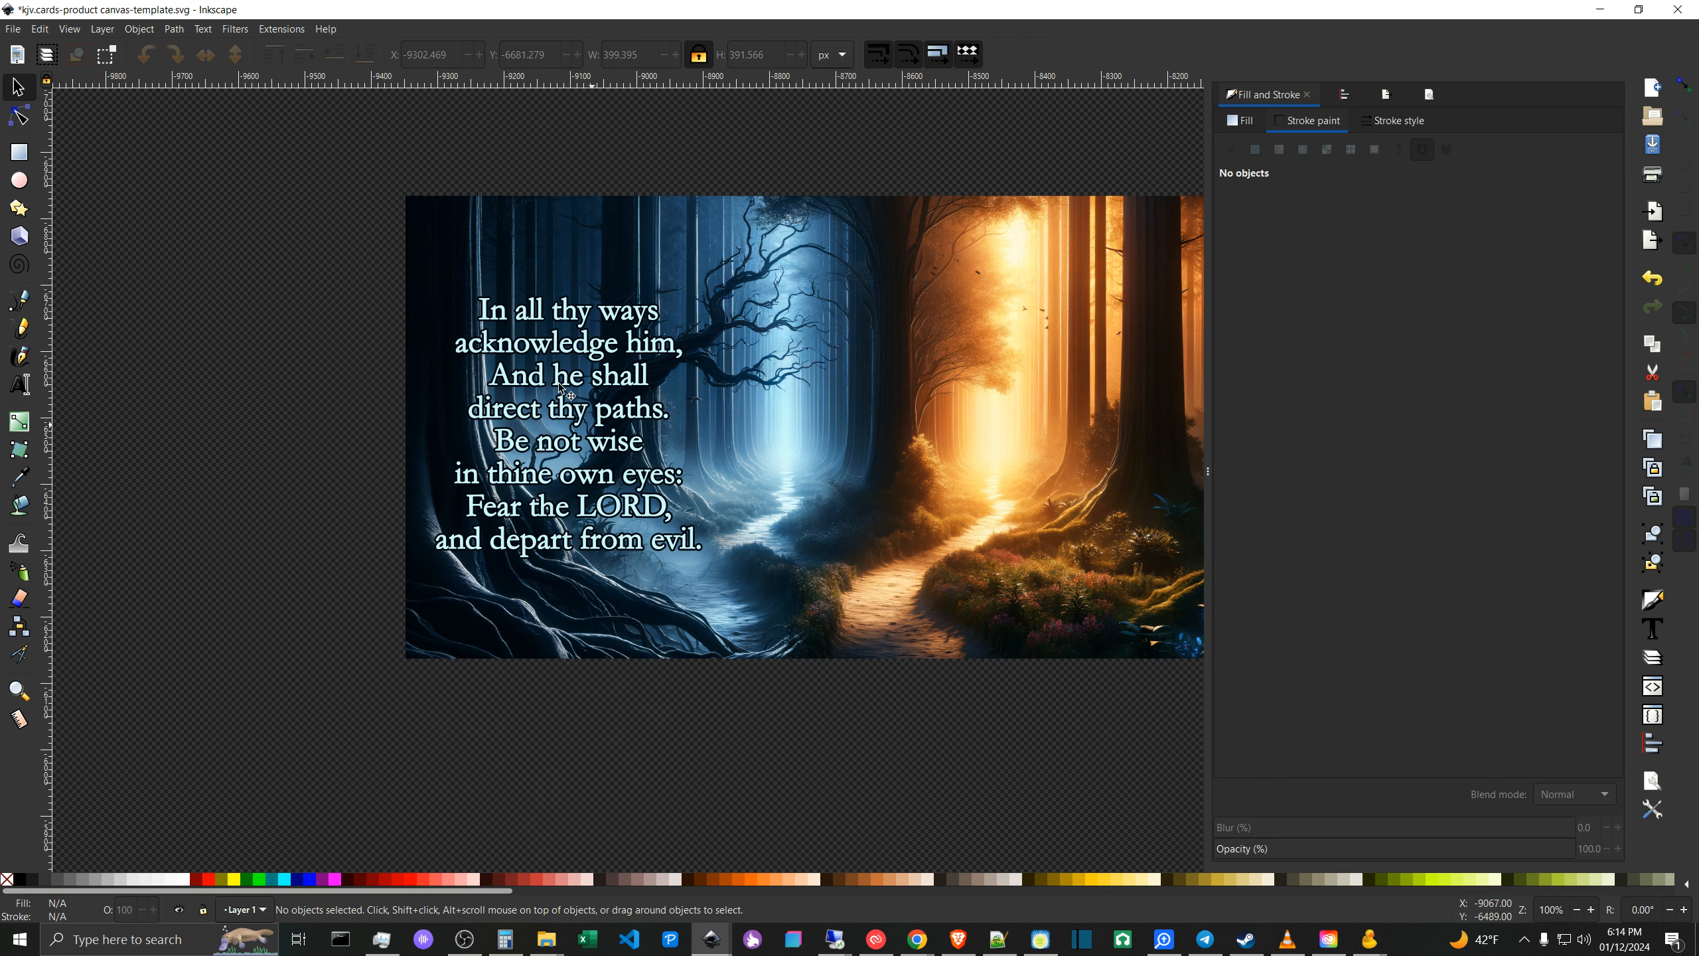
pyautogui.scroll(-4, 334, 440)
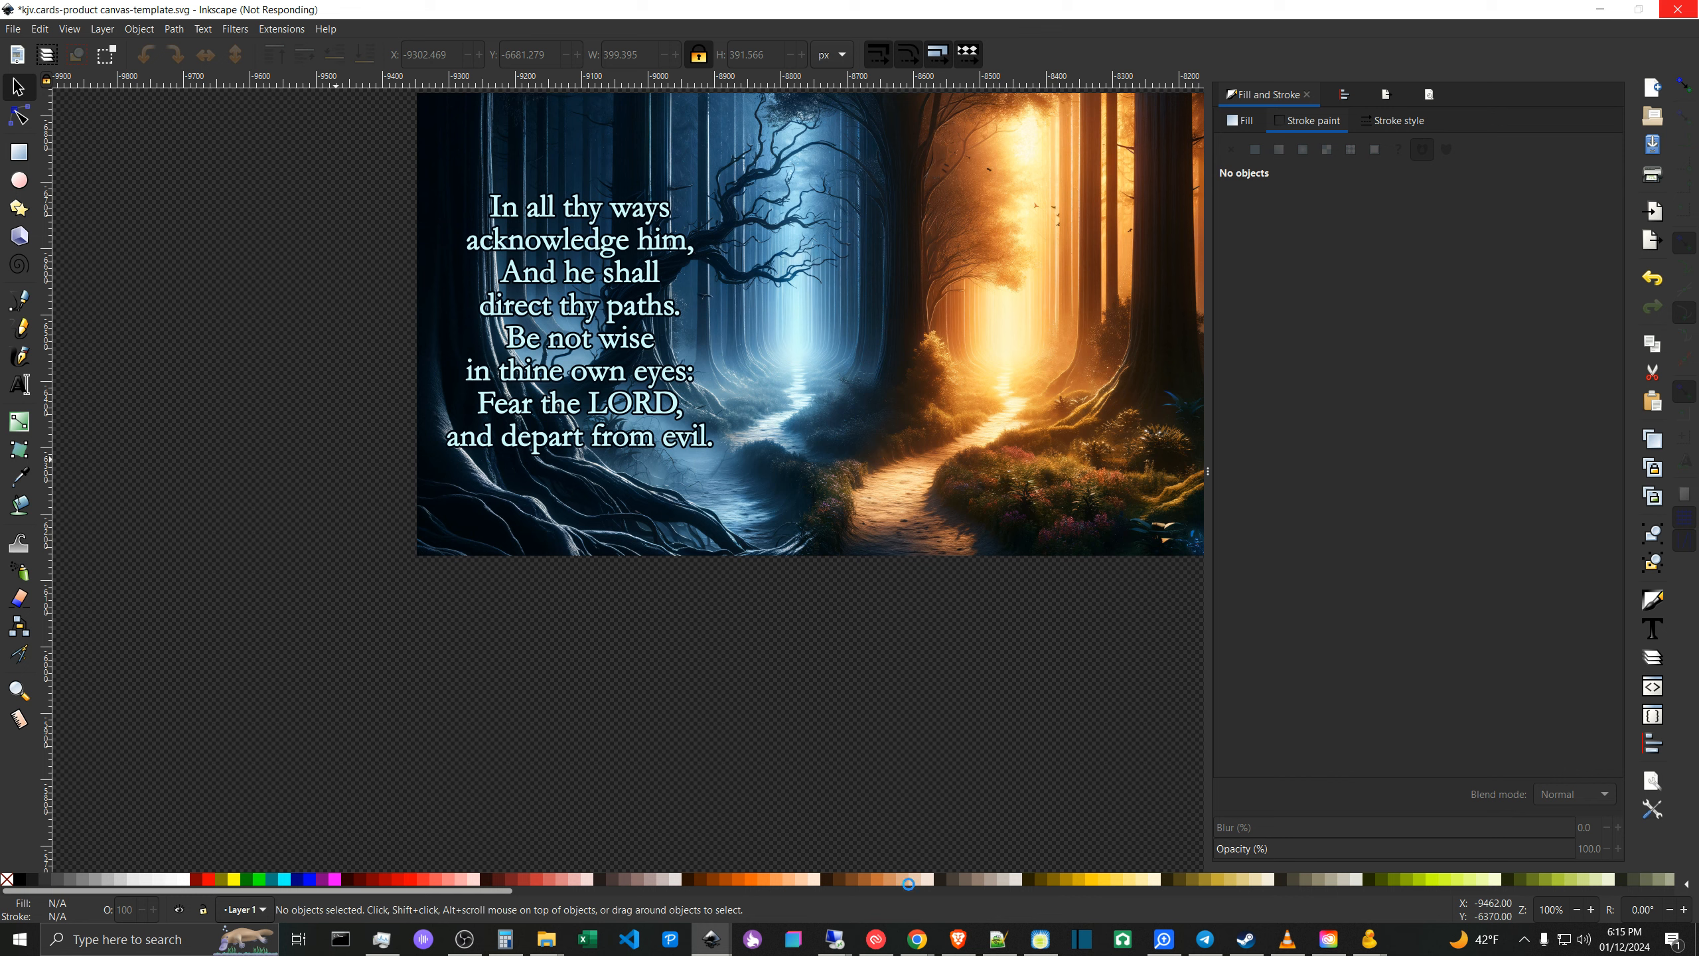
# - Switch to Chrome and review the generated cloud and mist images in the DALL-E conversation
pyautogui.click(924, 951)
pyautogui.click(858, 873)
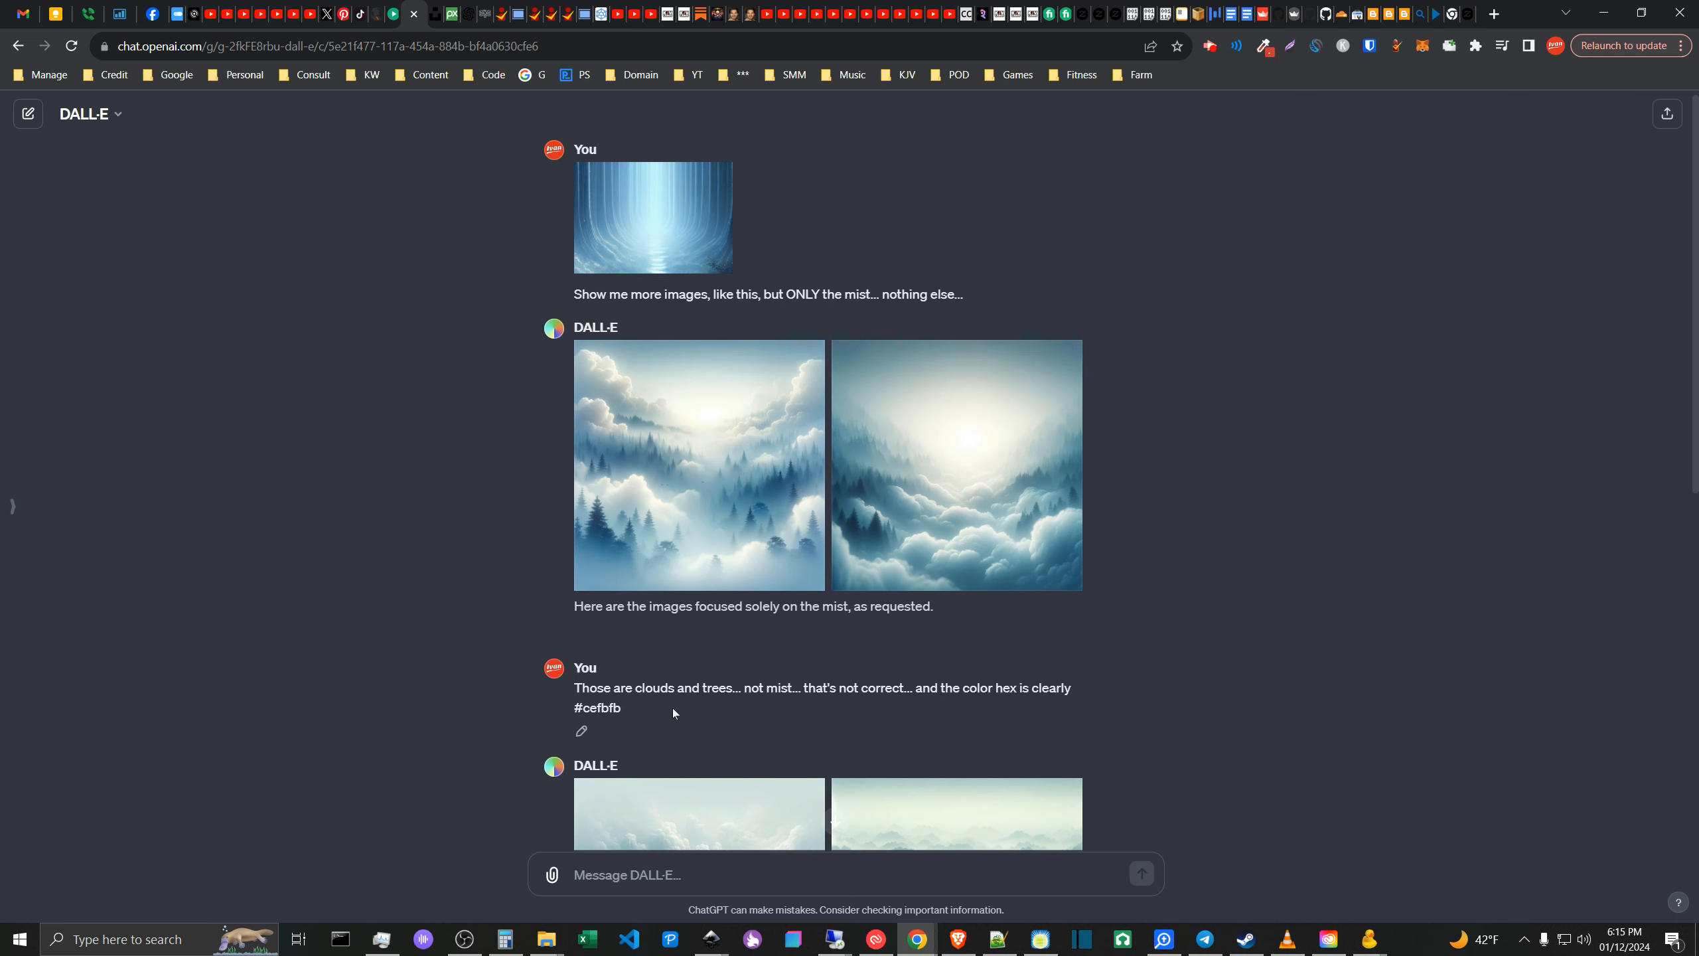
pyautogui.scroll(-1, 1042, 535)
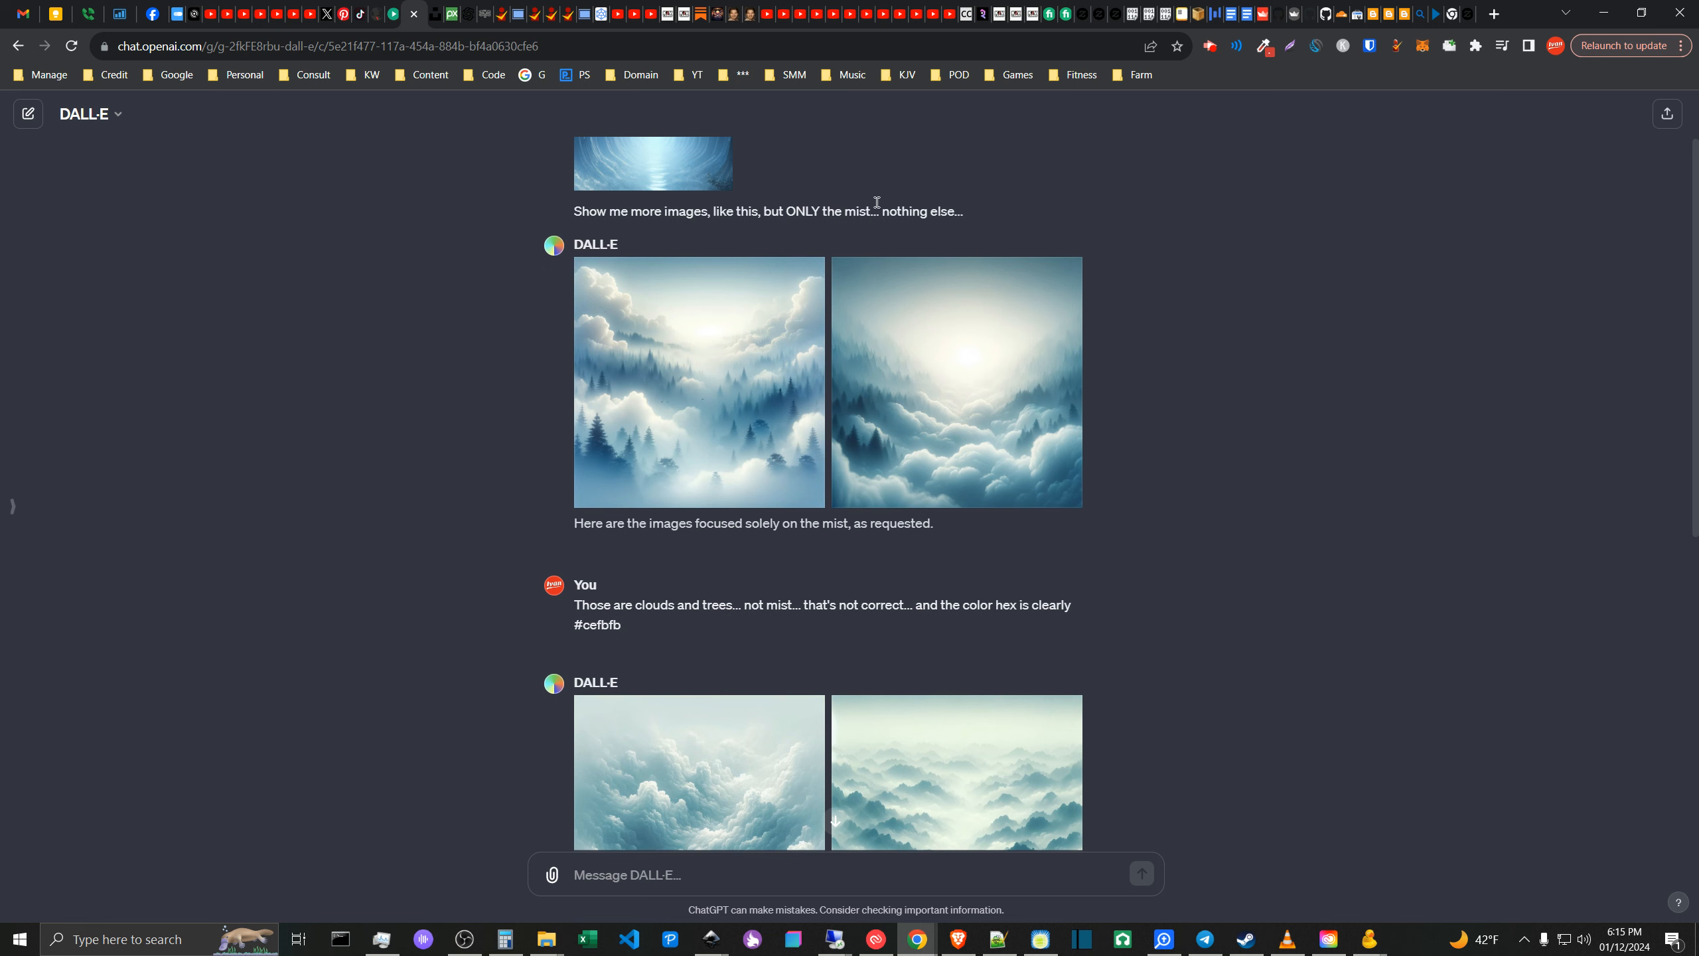
pyautogui.scroll(-2, 942, 534)
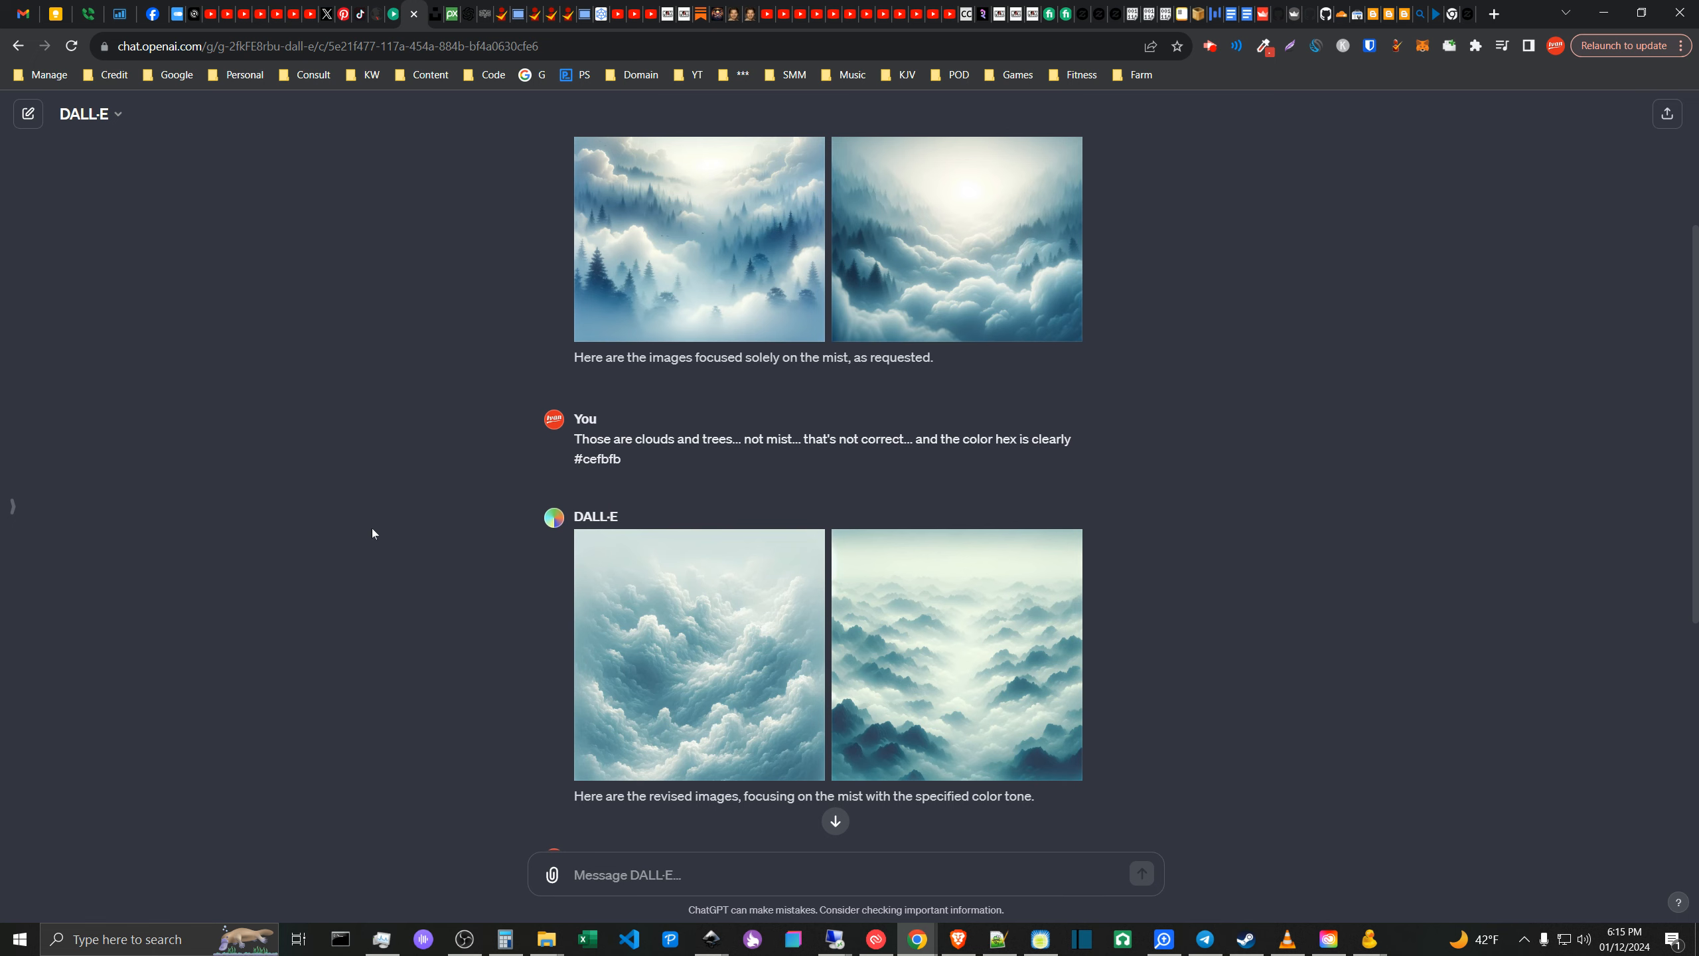
pyautogui.scroll(1, 418, 586)
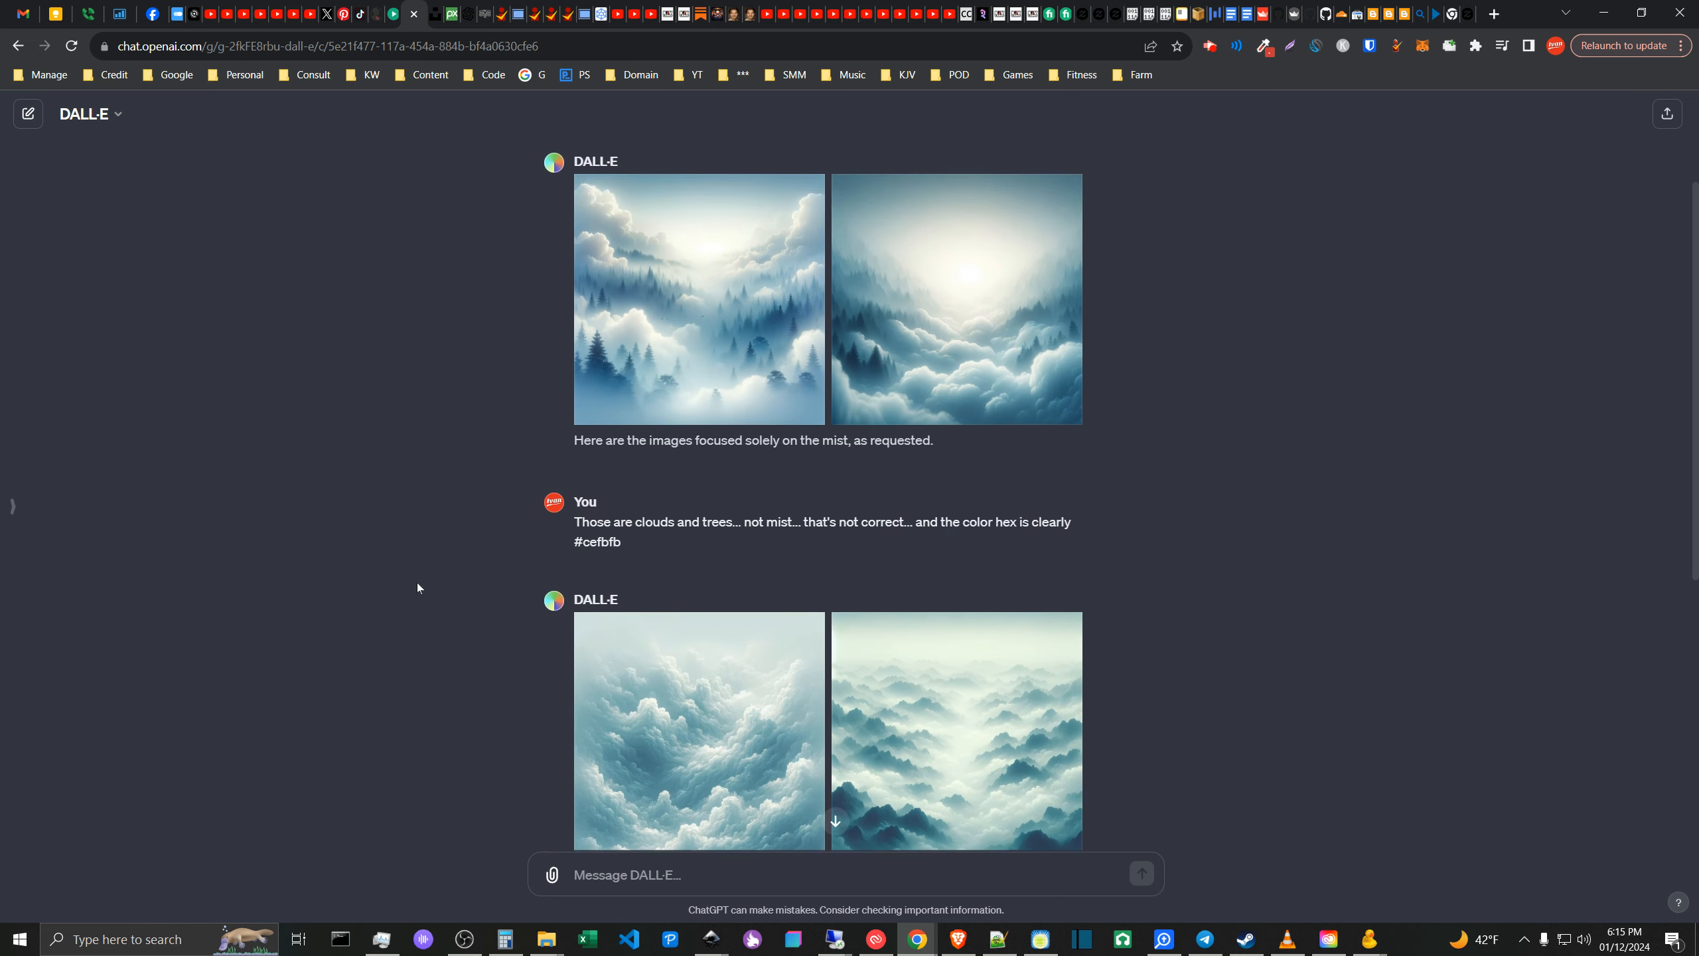
pyautogui.scroll(-1, 418, 586)
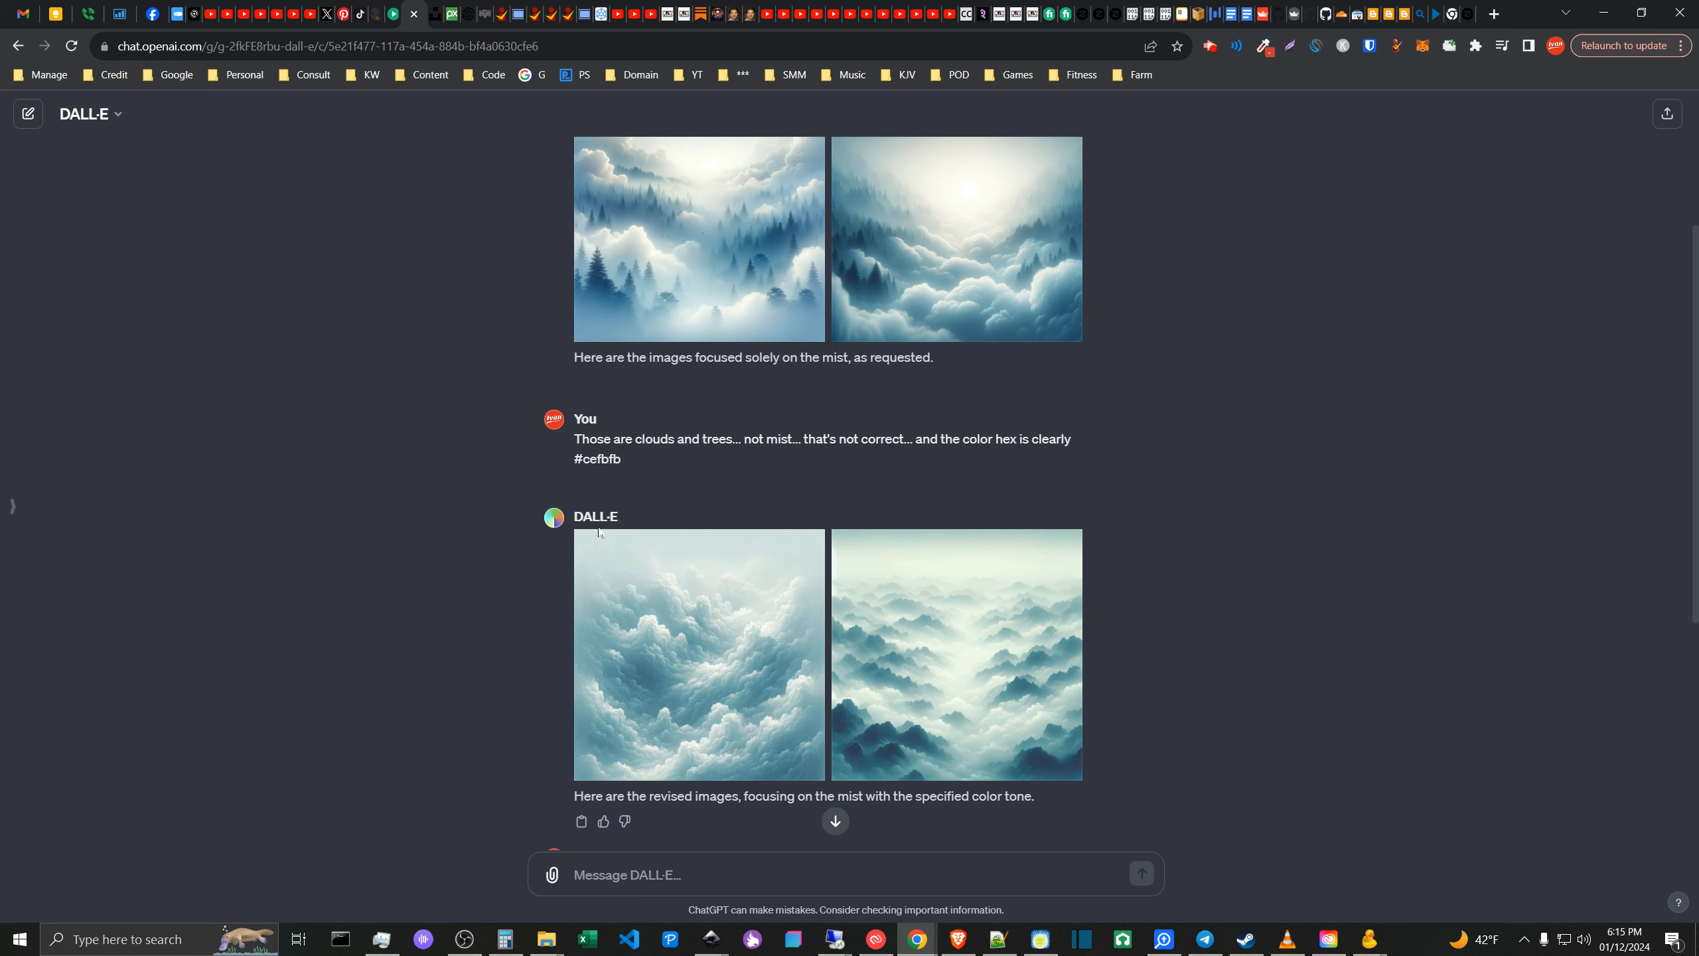
pyautogui.rightClick(672, 650)
pyautogui.click(469, 669)
pyautogui.rightClick(645, 670)
pyautogui.click(375, 711)
# - Switch back to the kjv.cards-product canvas-template document in Inkscape and release the clip on the cloud-textured verse below the forest picture
pyautogui.moveTo(711, 939)
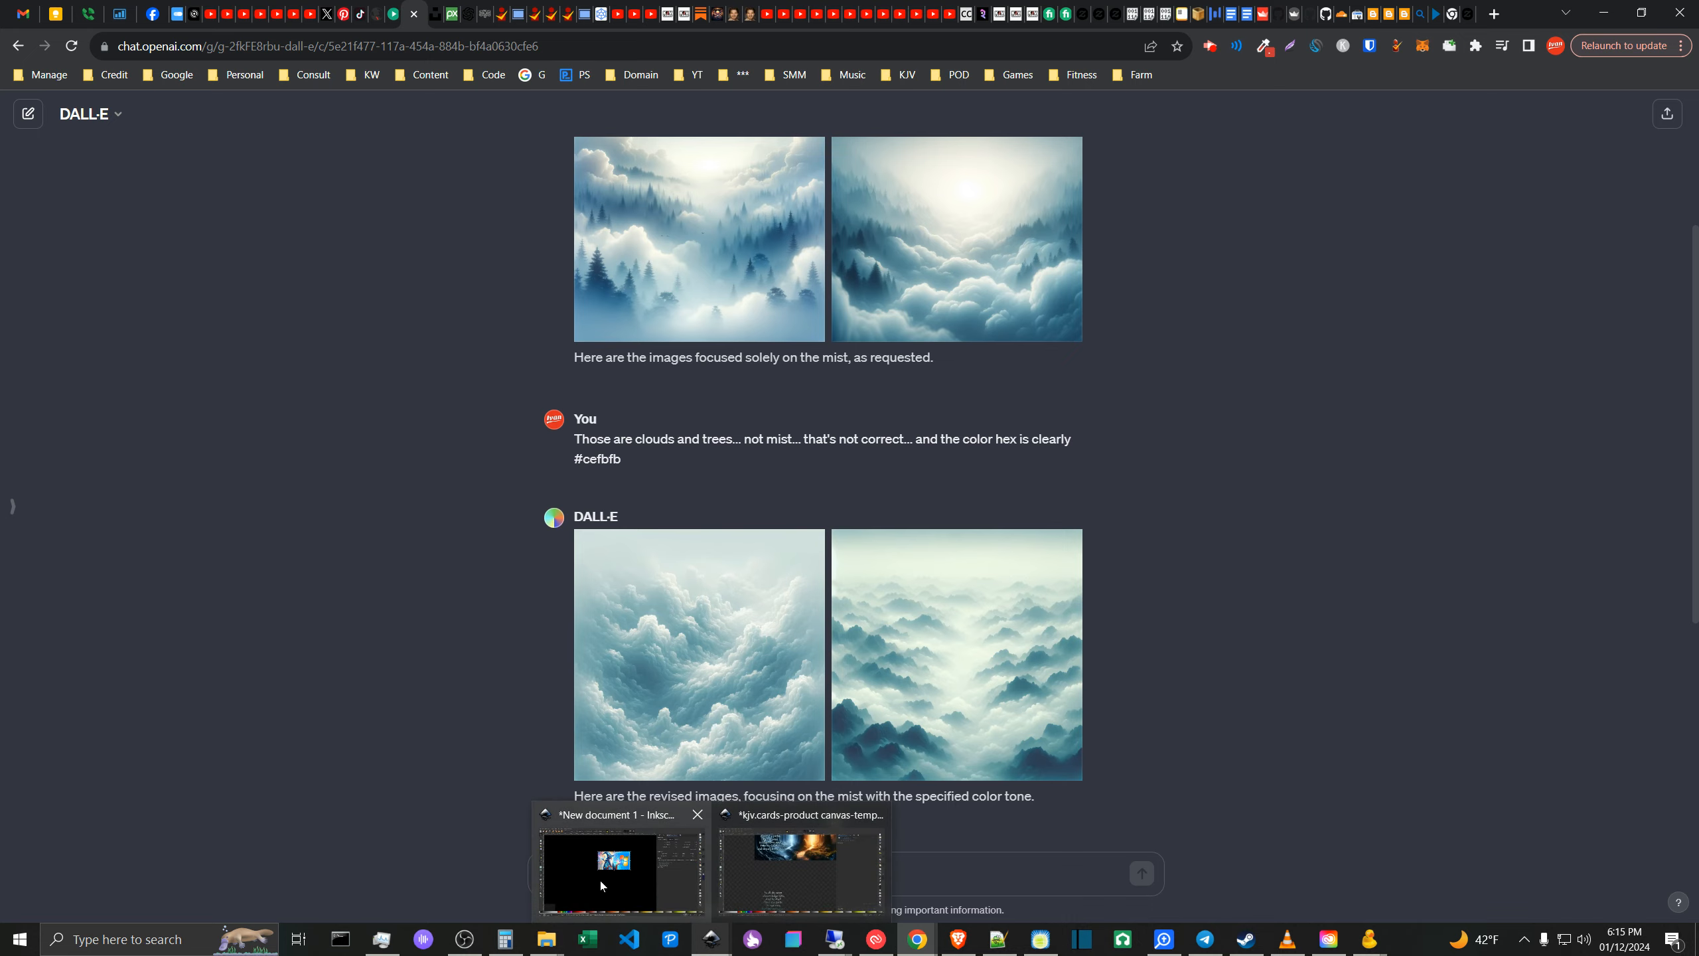
pyautogui.click(807, 889)
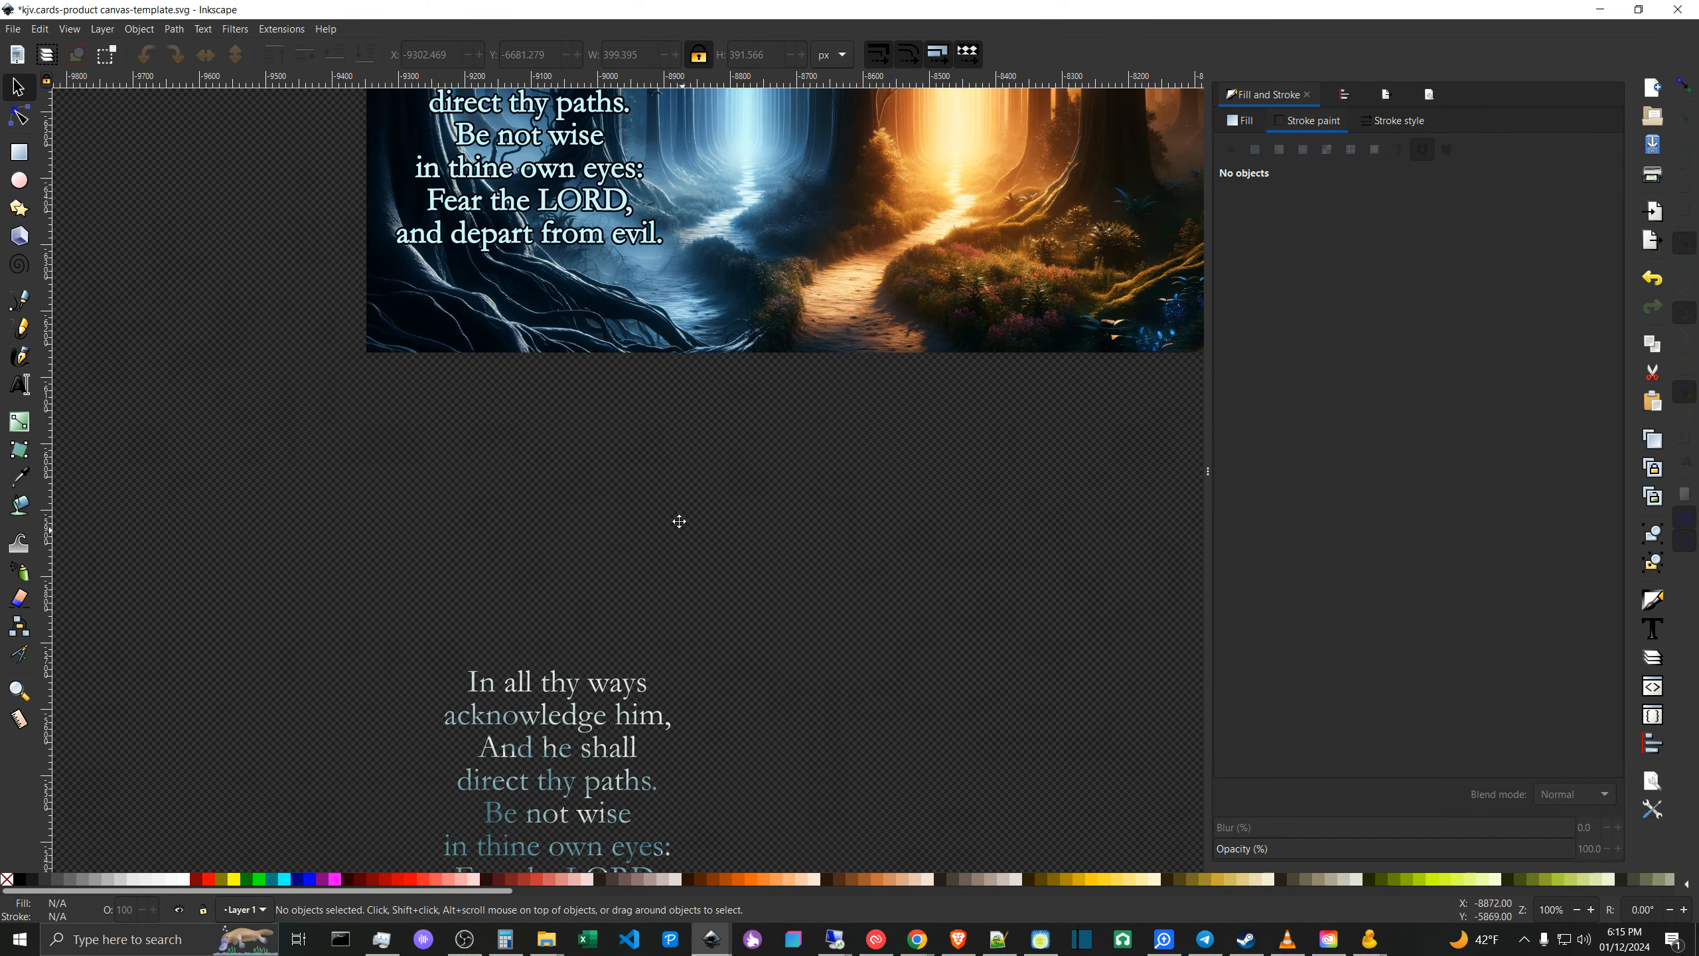
pyautogui.scroll(-10, 686, 469)
pyautogui.click(605, 488)
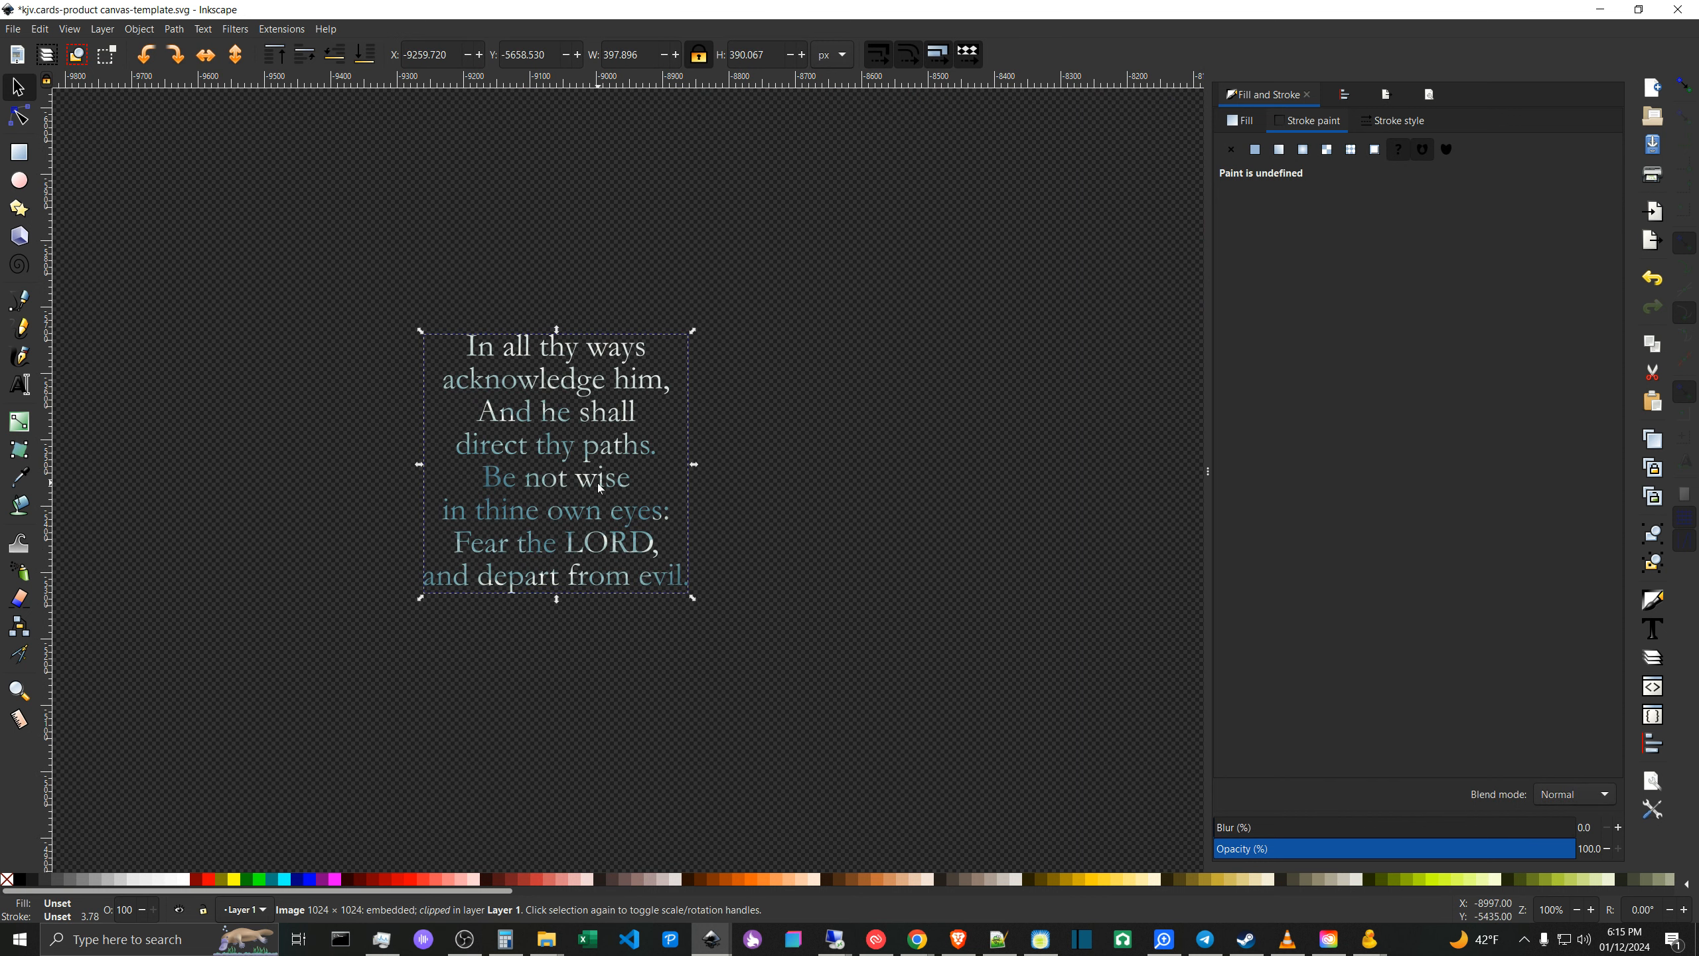
pyautogui.rightClick(600, 487)
pyautogui.click(653, 812)
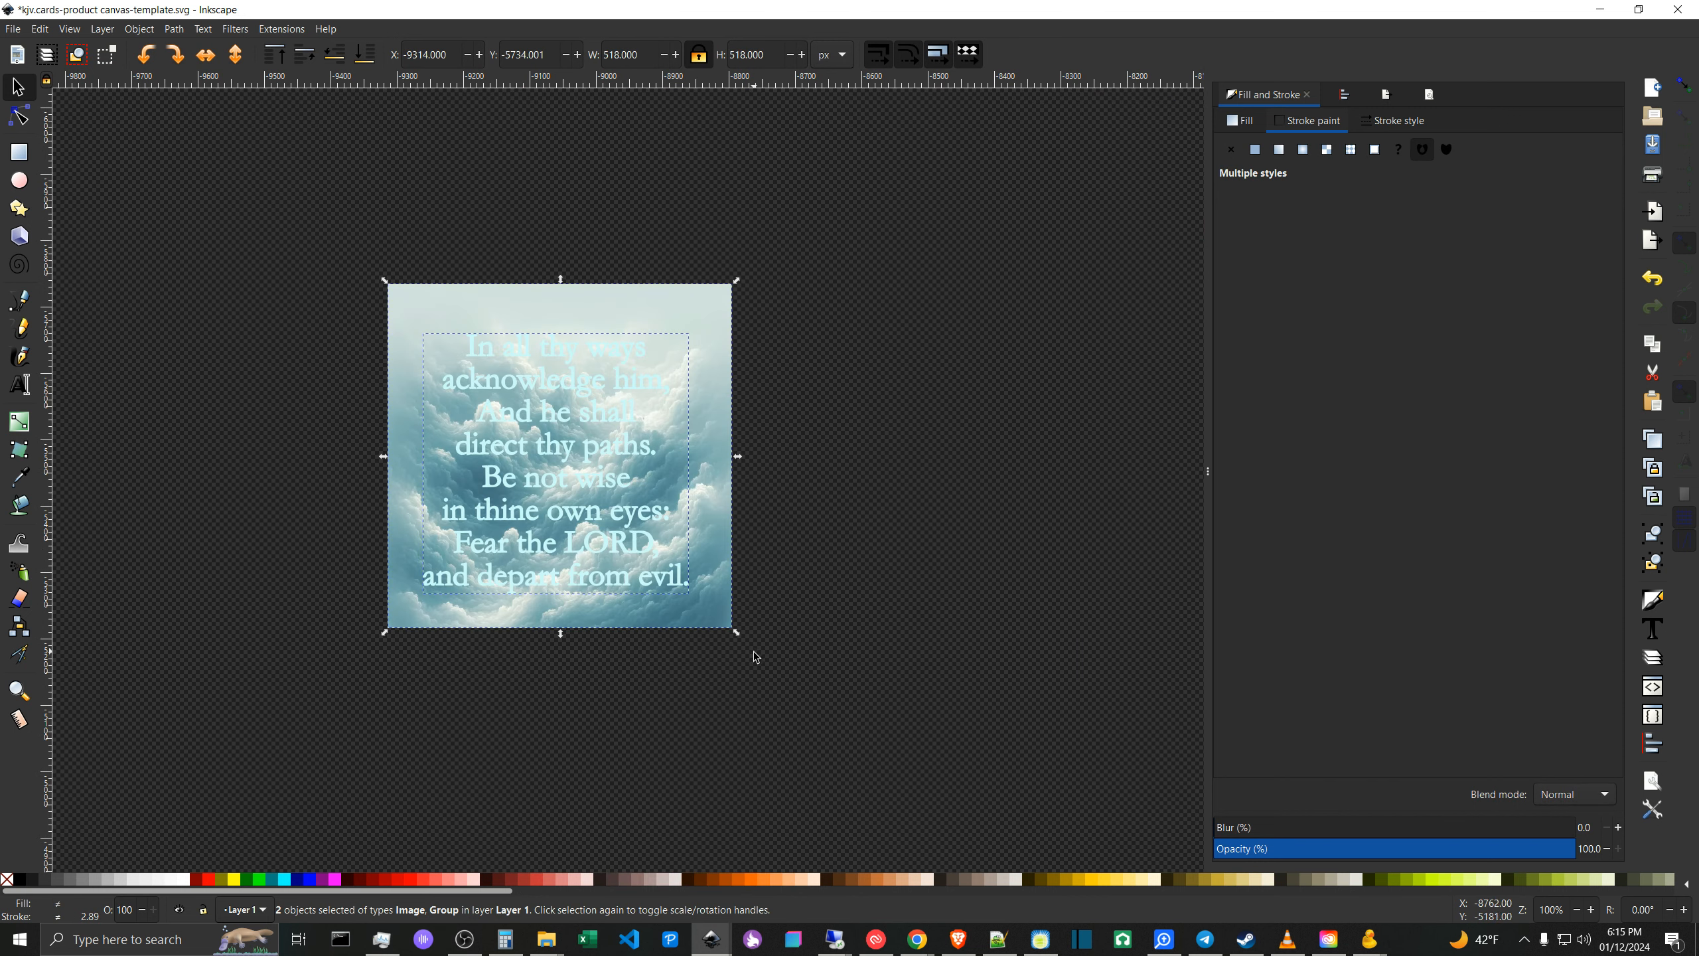
pyautogui.click(805, 497)
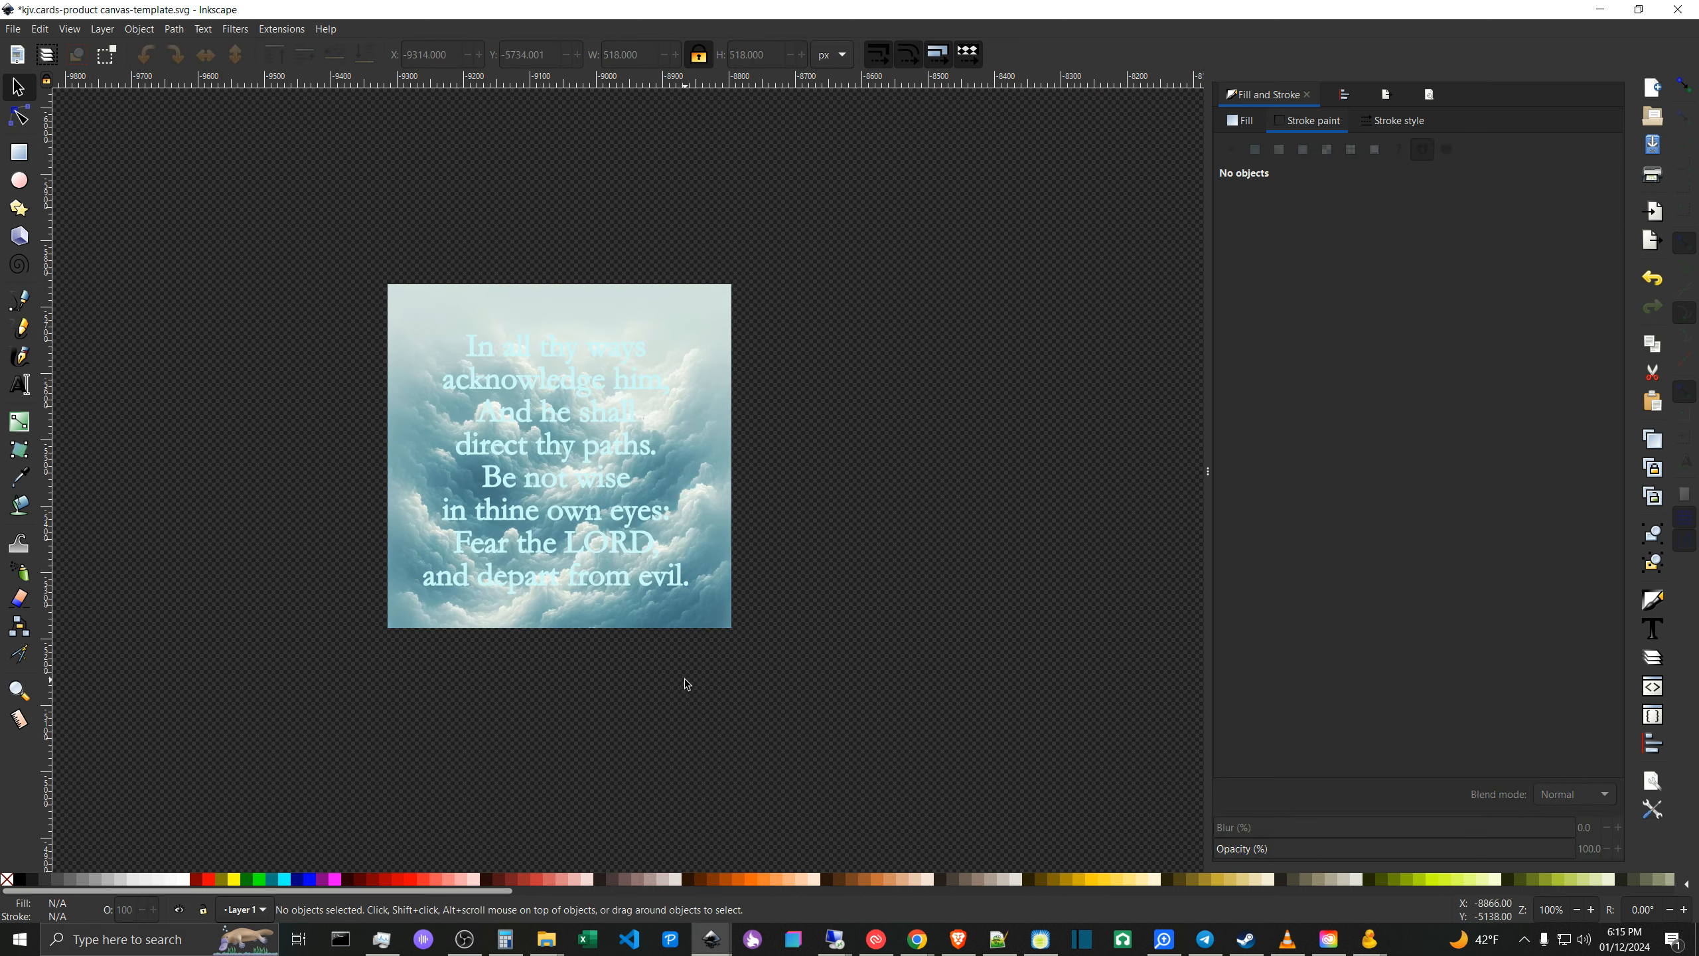
pyautogui.scroll(10, 777, 391)
pyautogui.hscroll(-3, 803, 455)
pyautogui.moveTo(831, 520); pyautogui.dragTo(787, 250)
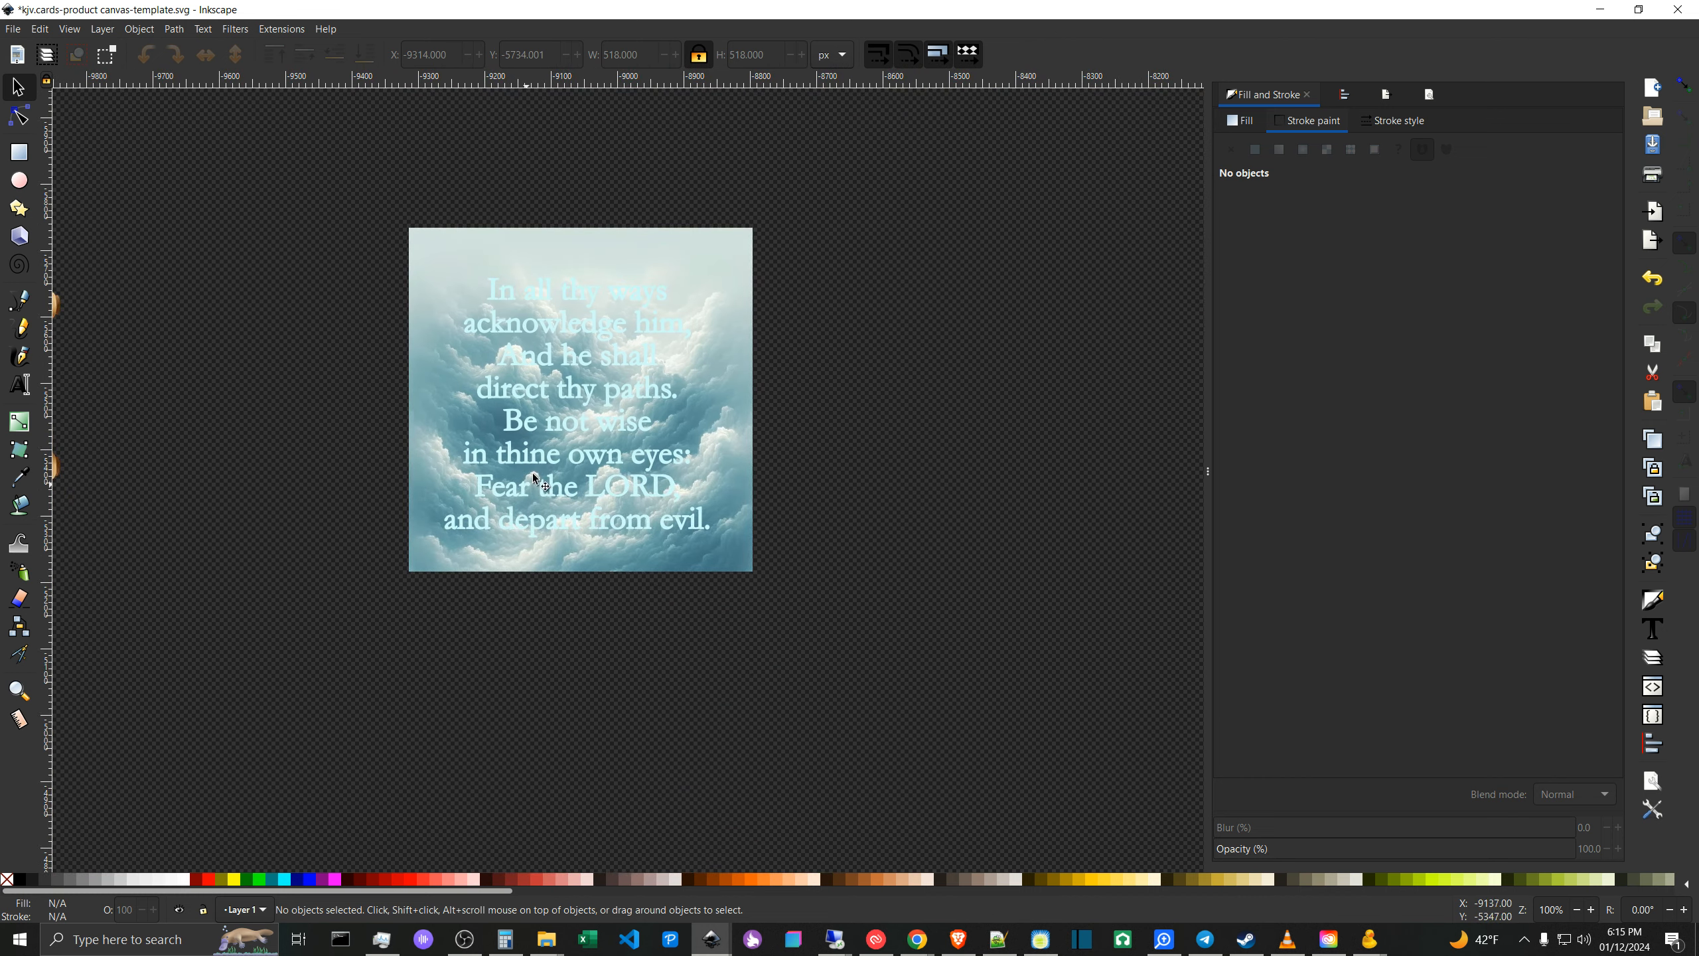
pyautogui.moveTo(773, 547); pyautogui.dragTo(831, 683)
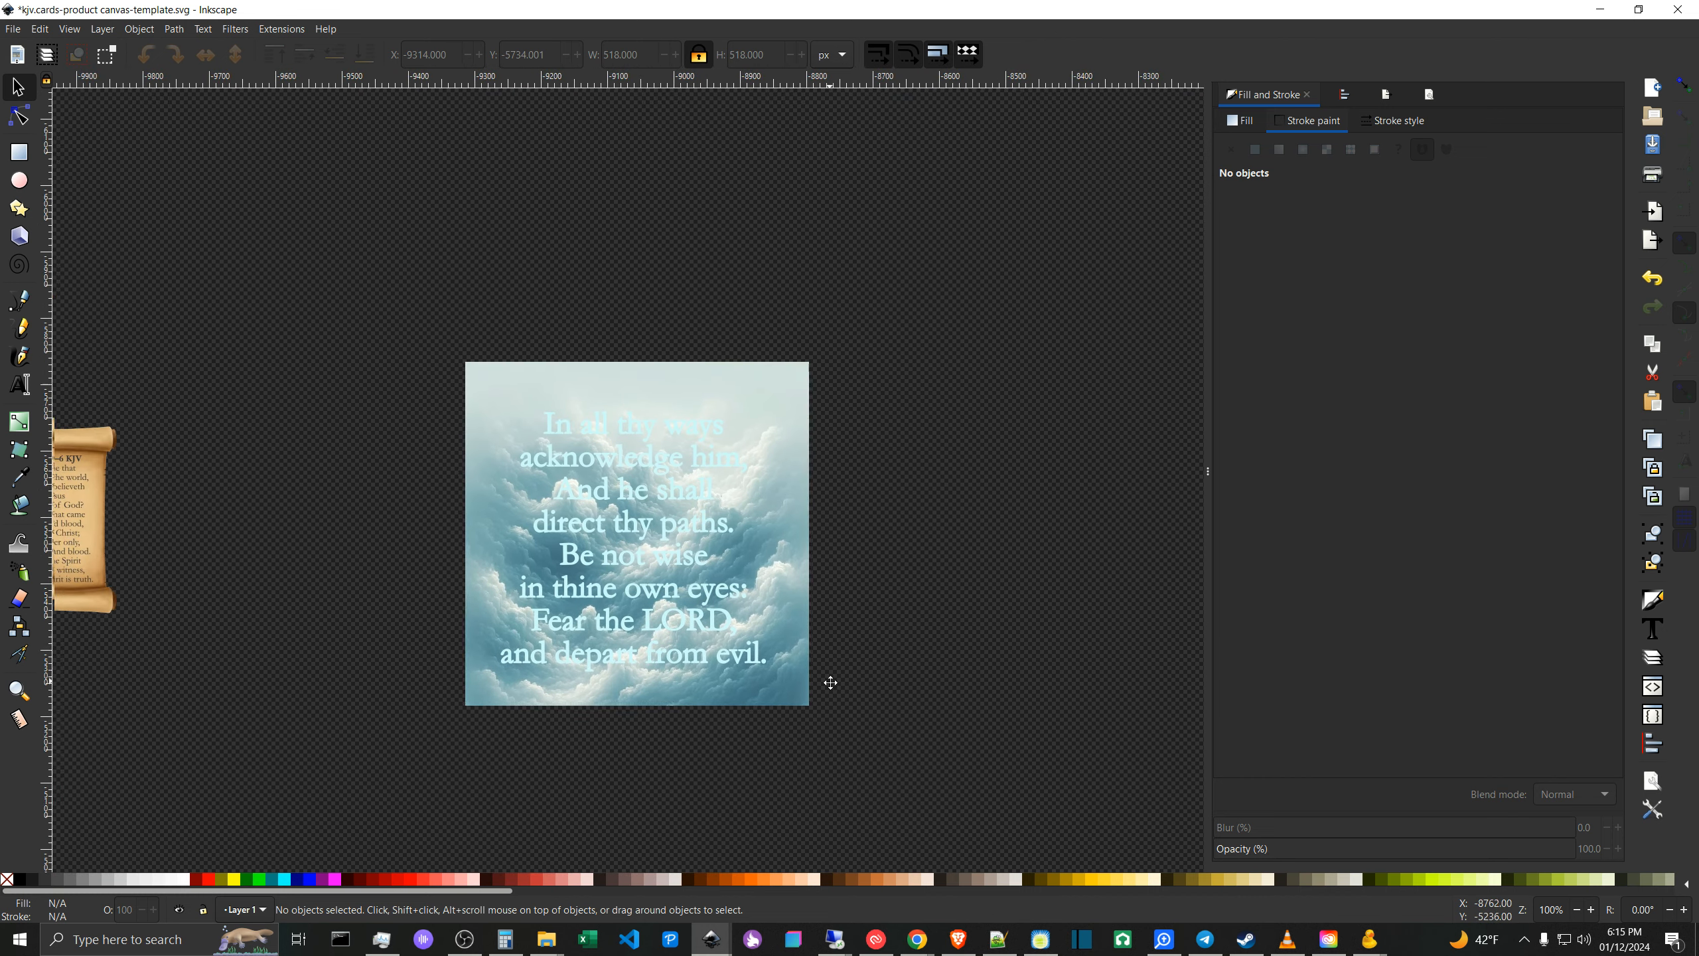
# - Clip the cloud image with the grouped verse lettering using Set Clip
pyautogui.click(689, 561)
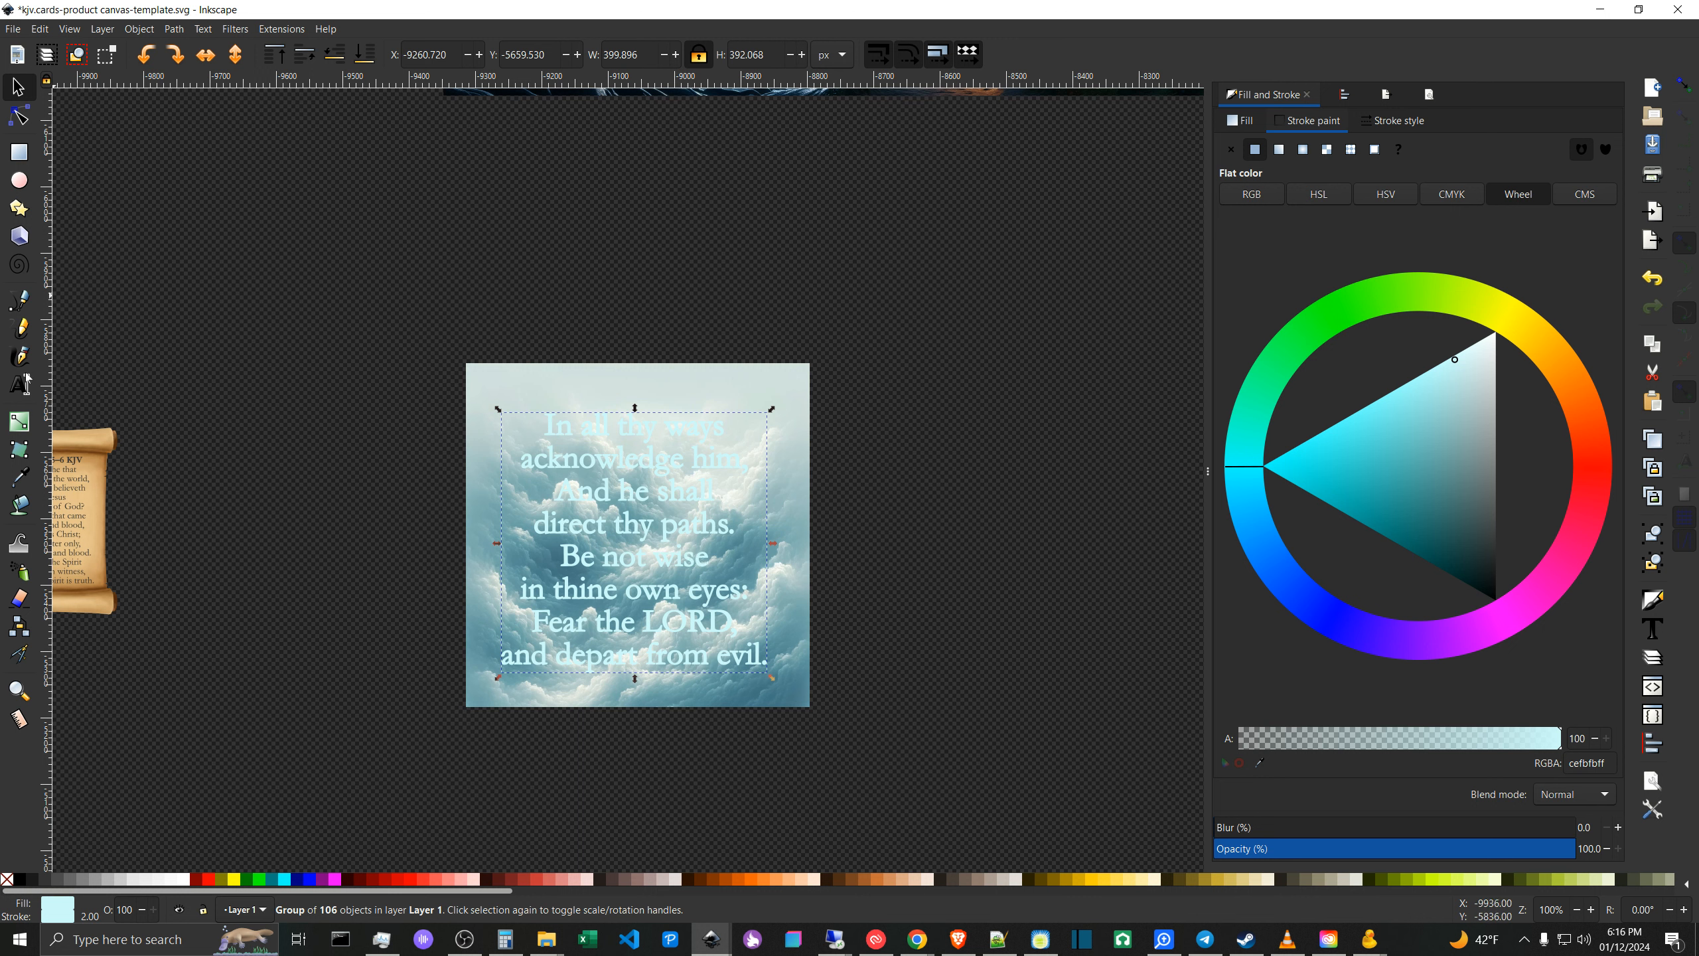
pyautogui.click(175, 30)
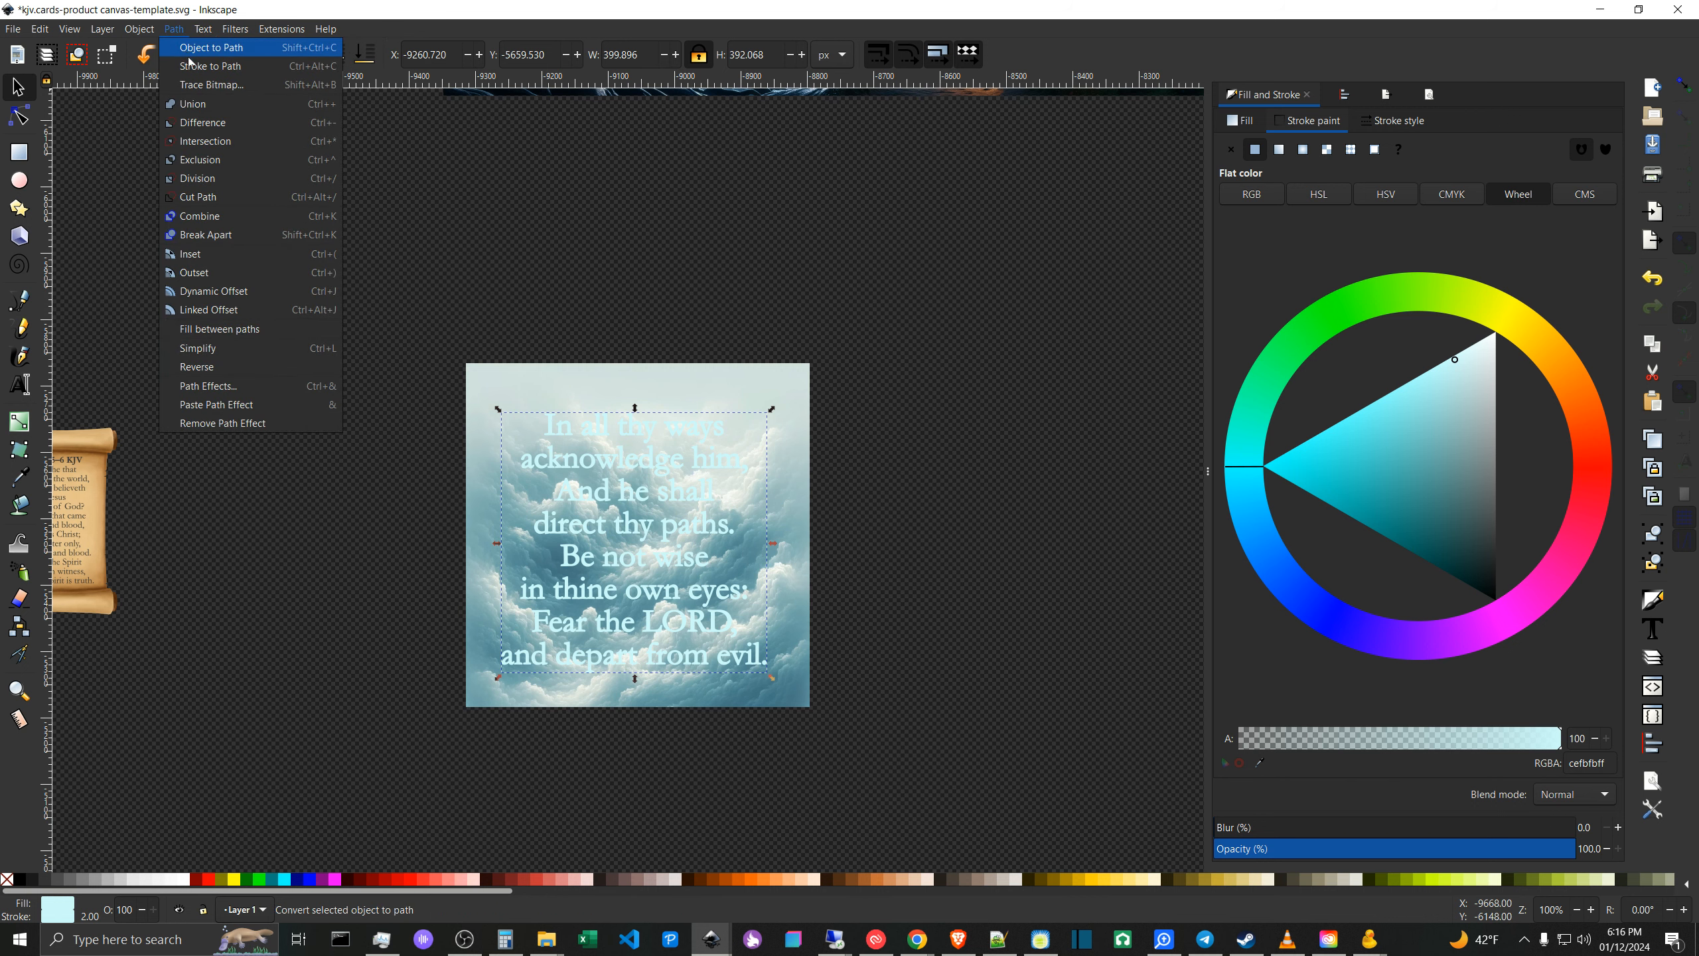
pyautogui.click(335, 545)
pyautogui.click(860, 682)
pyautogui.click(728, 619)
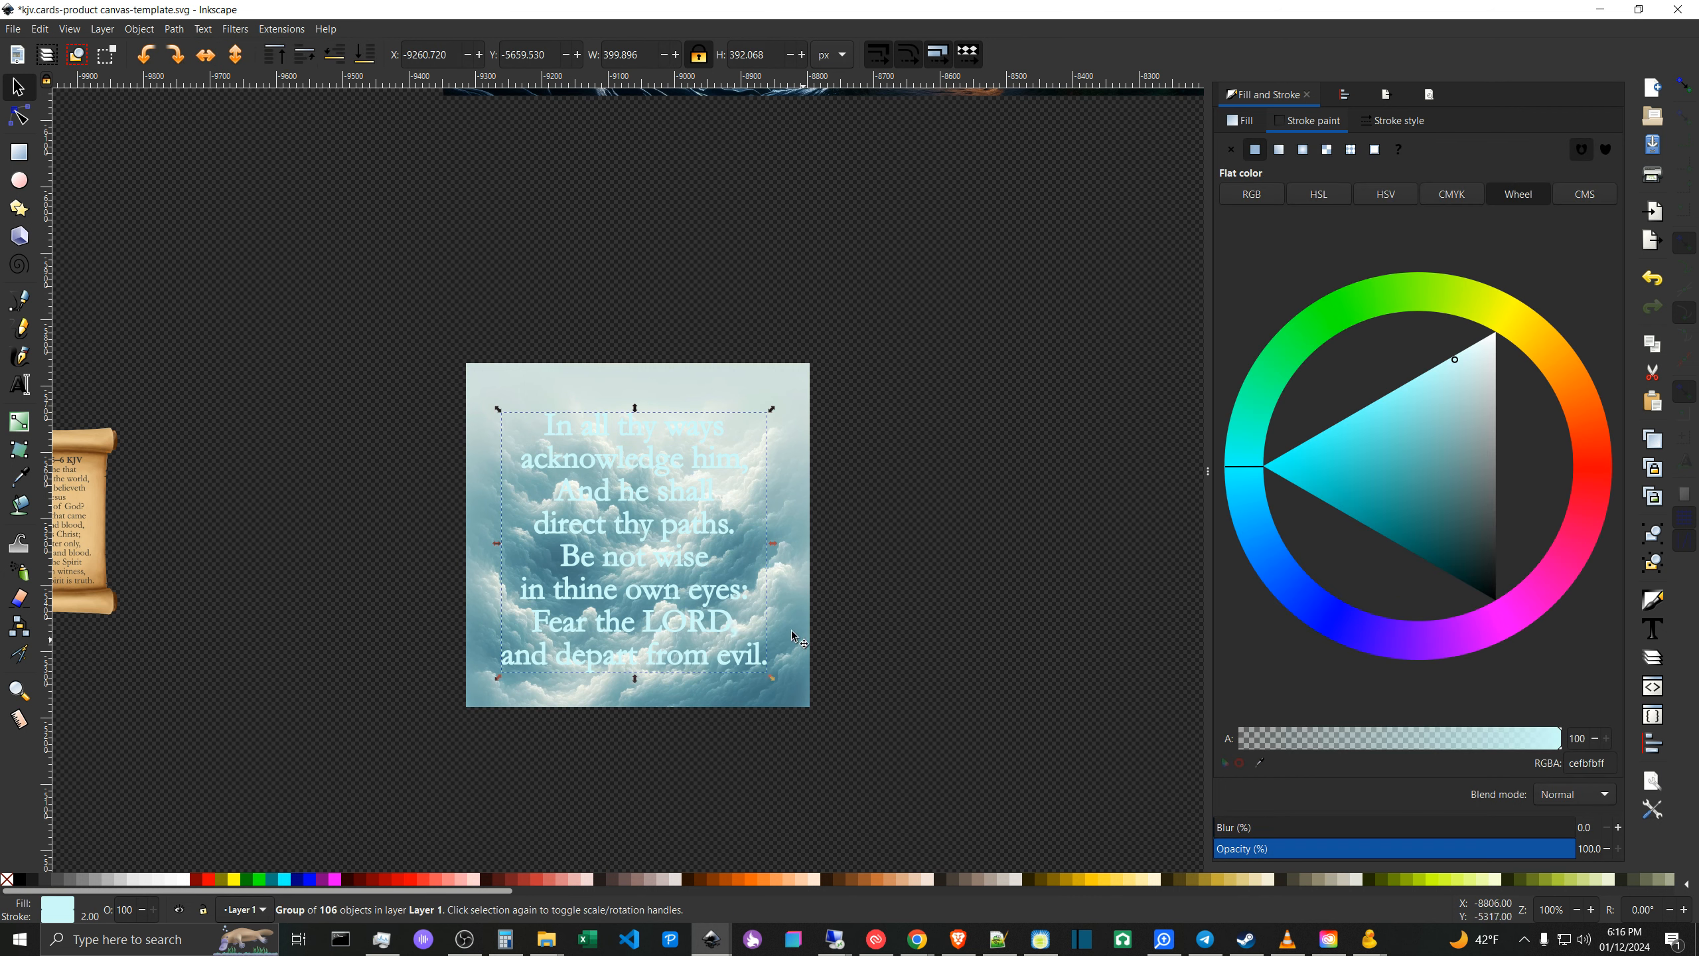
pyautogui.press('shift')
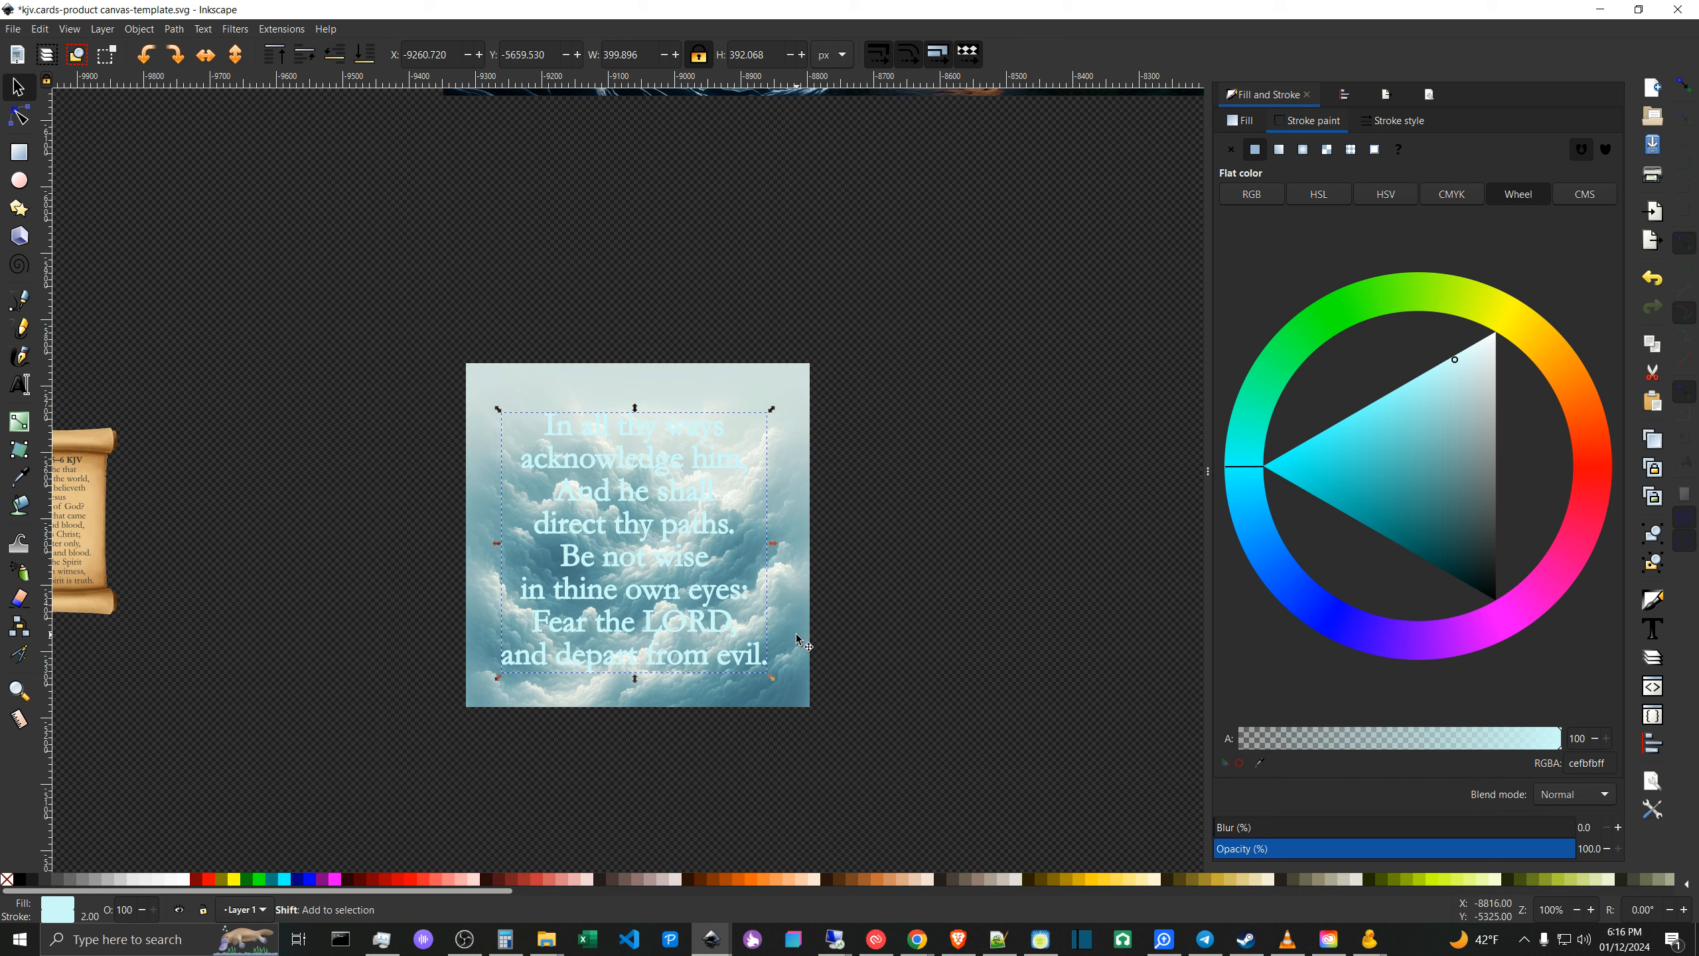
pyautogui.keyDown('shift'); pyautogui.click(798, 641); pyautogui.keyUp('shift')
pyautogui.rightClick(652, 596)
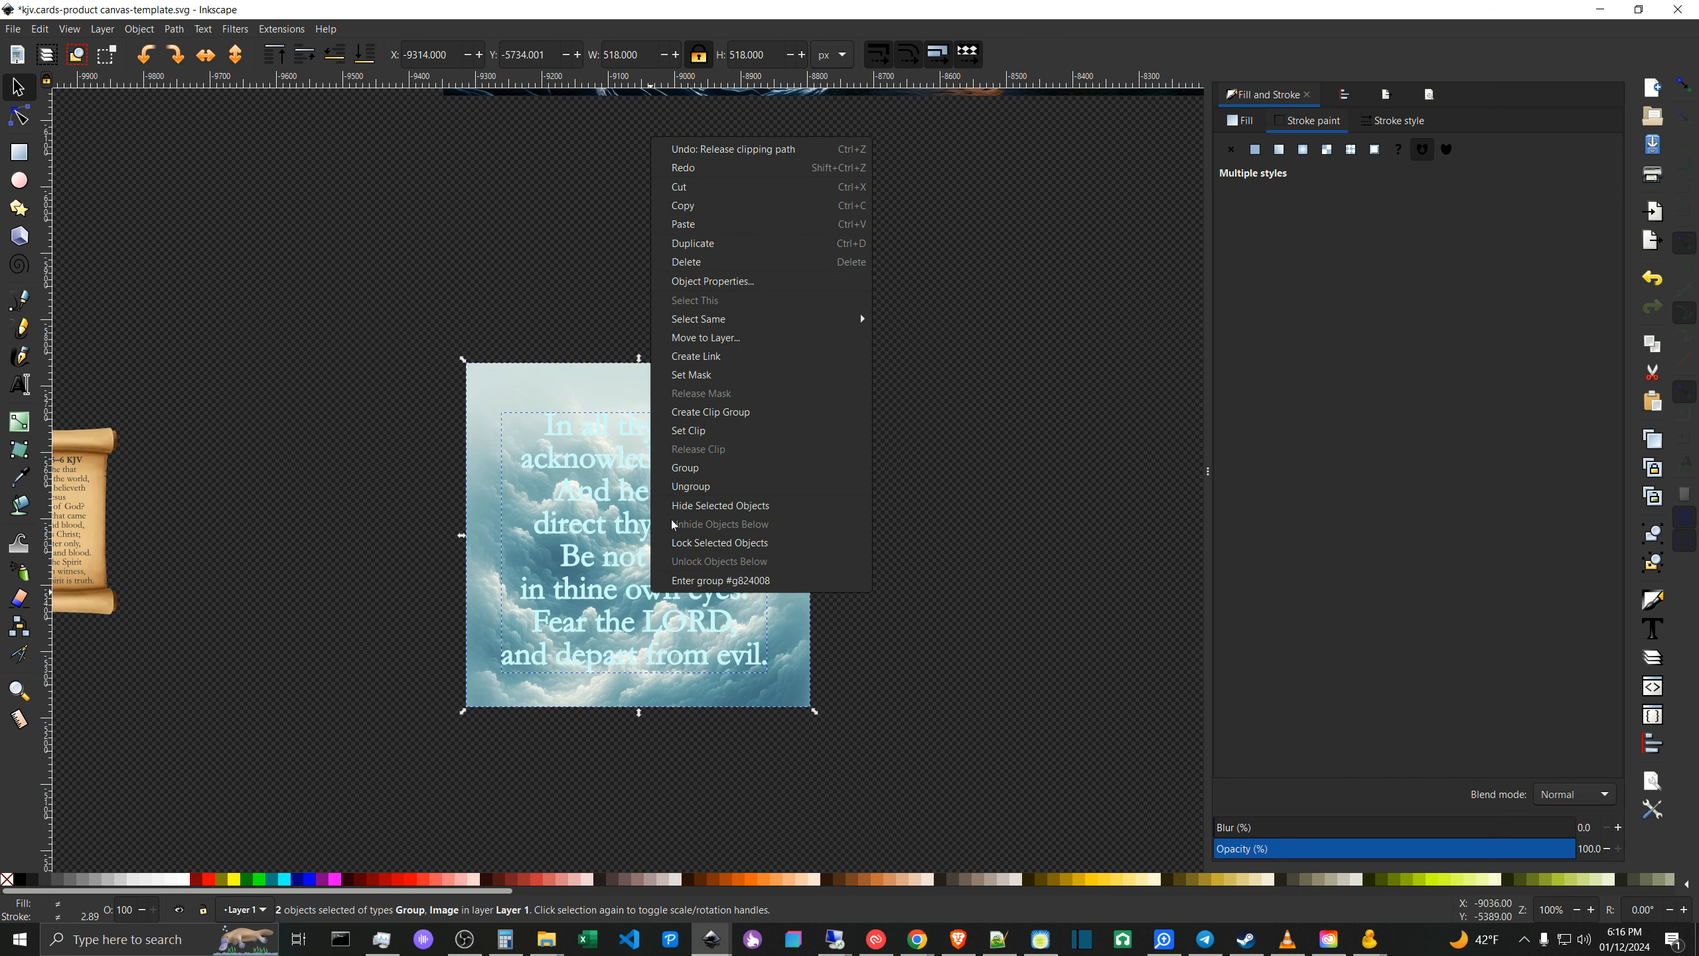
pyautogui.click(700, 434)
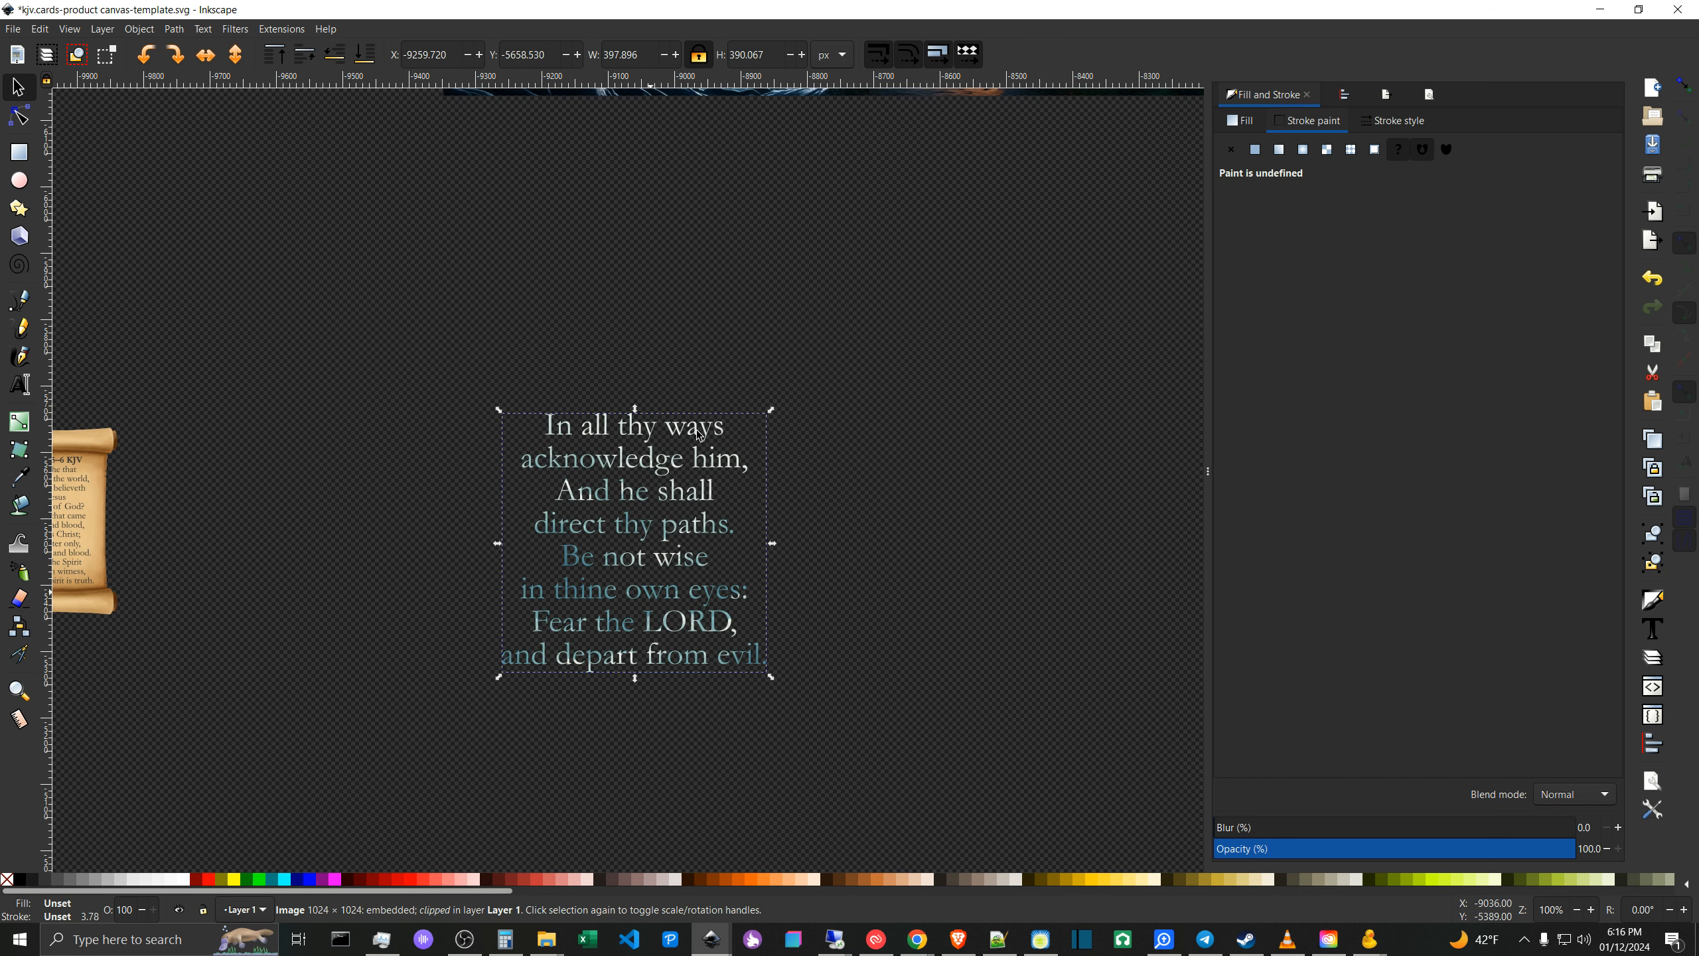
# - Centre the cloud-textured verse horizontally and vertically on the forest picture's verse text, relative to the last selected object
pyautogui.moveTo(787, 309); pyautogui.dragTo(834, 603)
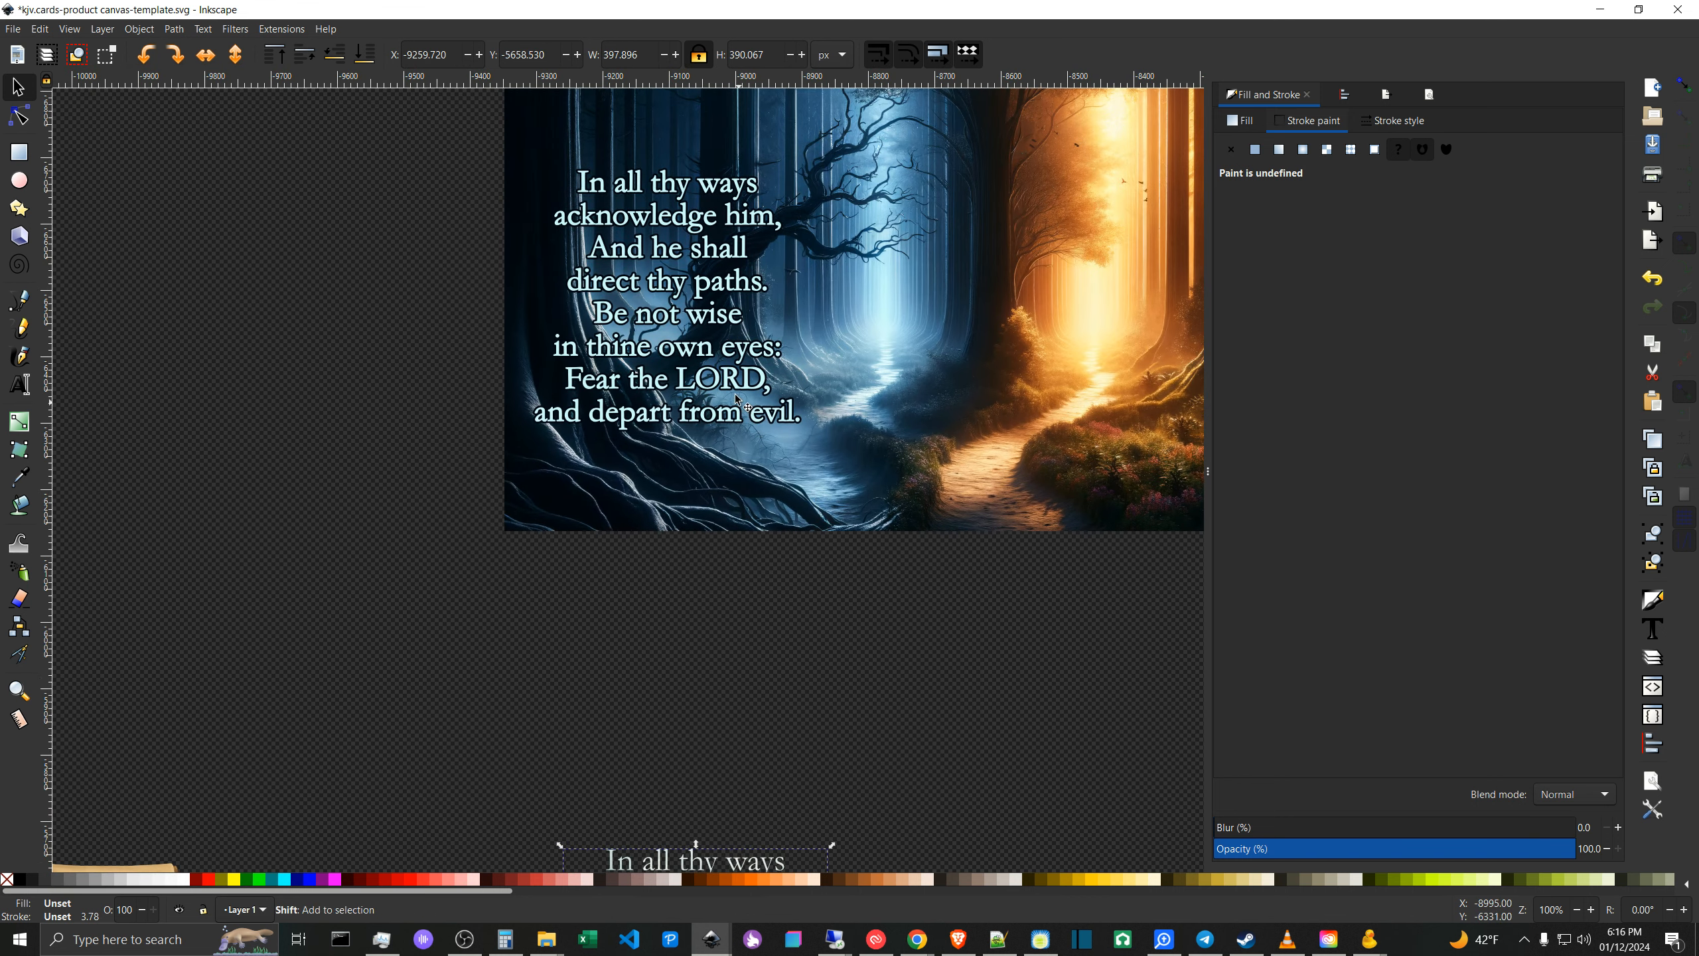
pyautogui.keyDown('shift'); pyautogui.click(742, 386); pyautogui.keyUp('shift')
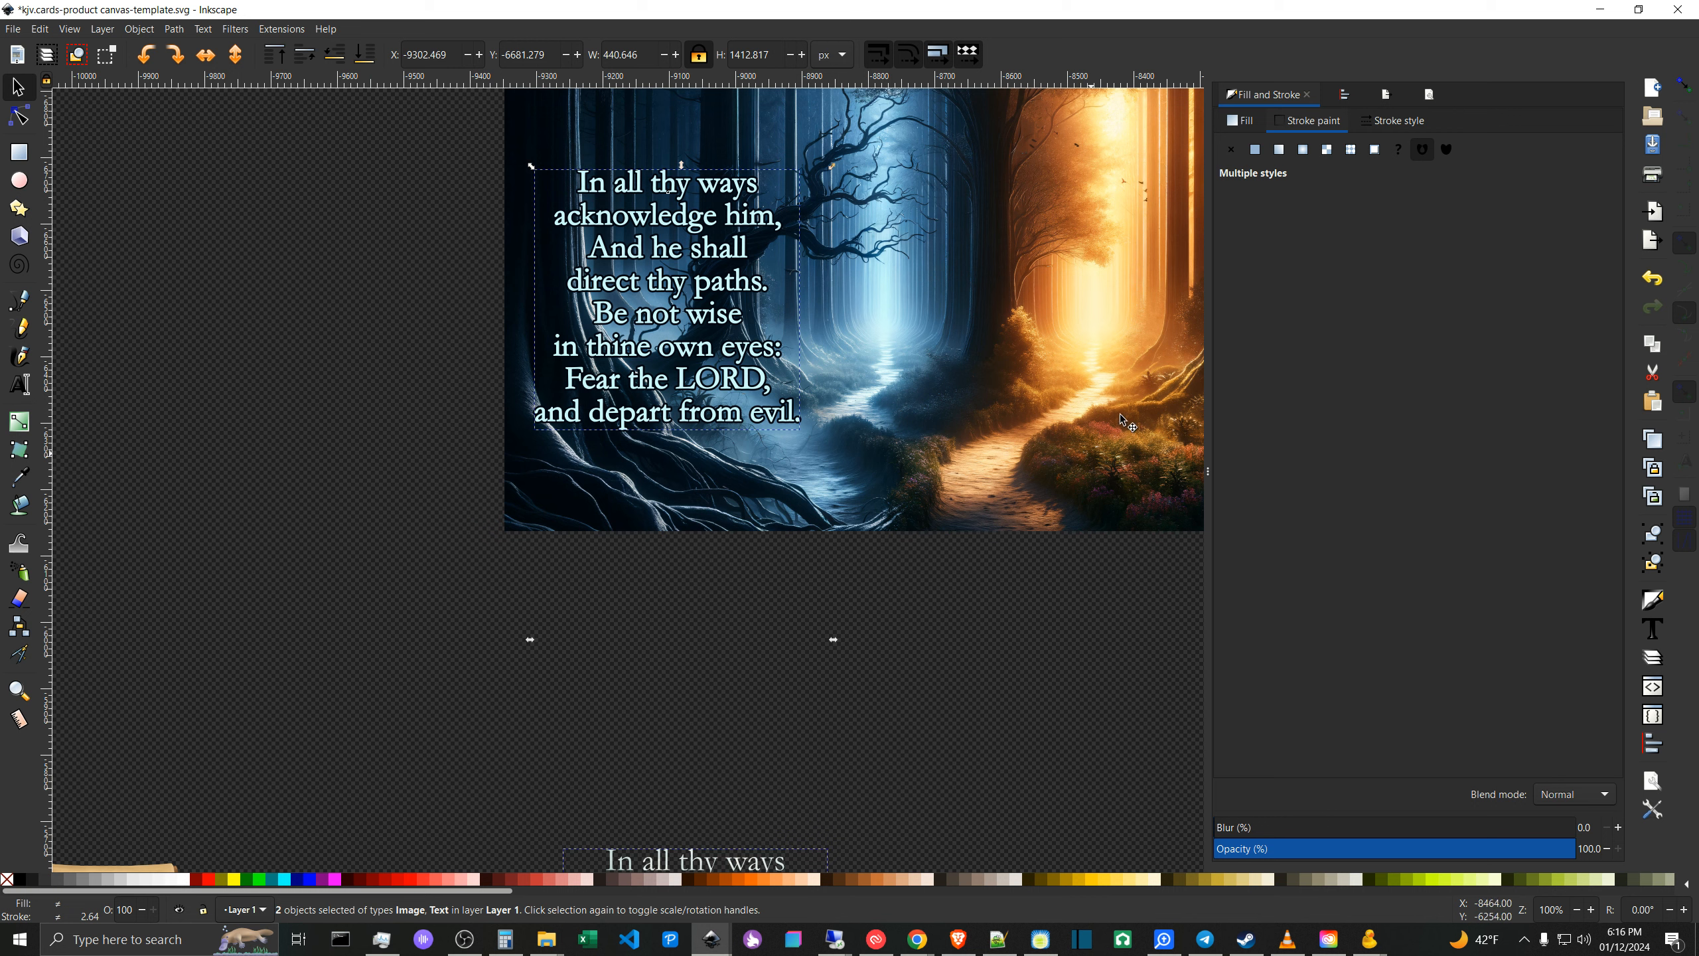
pyautogui.click(1344, 97)
pyautogui.click(1521, 157)
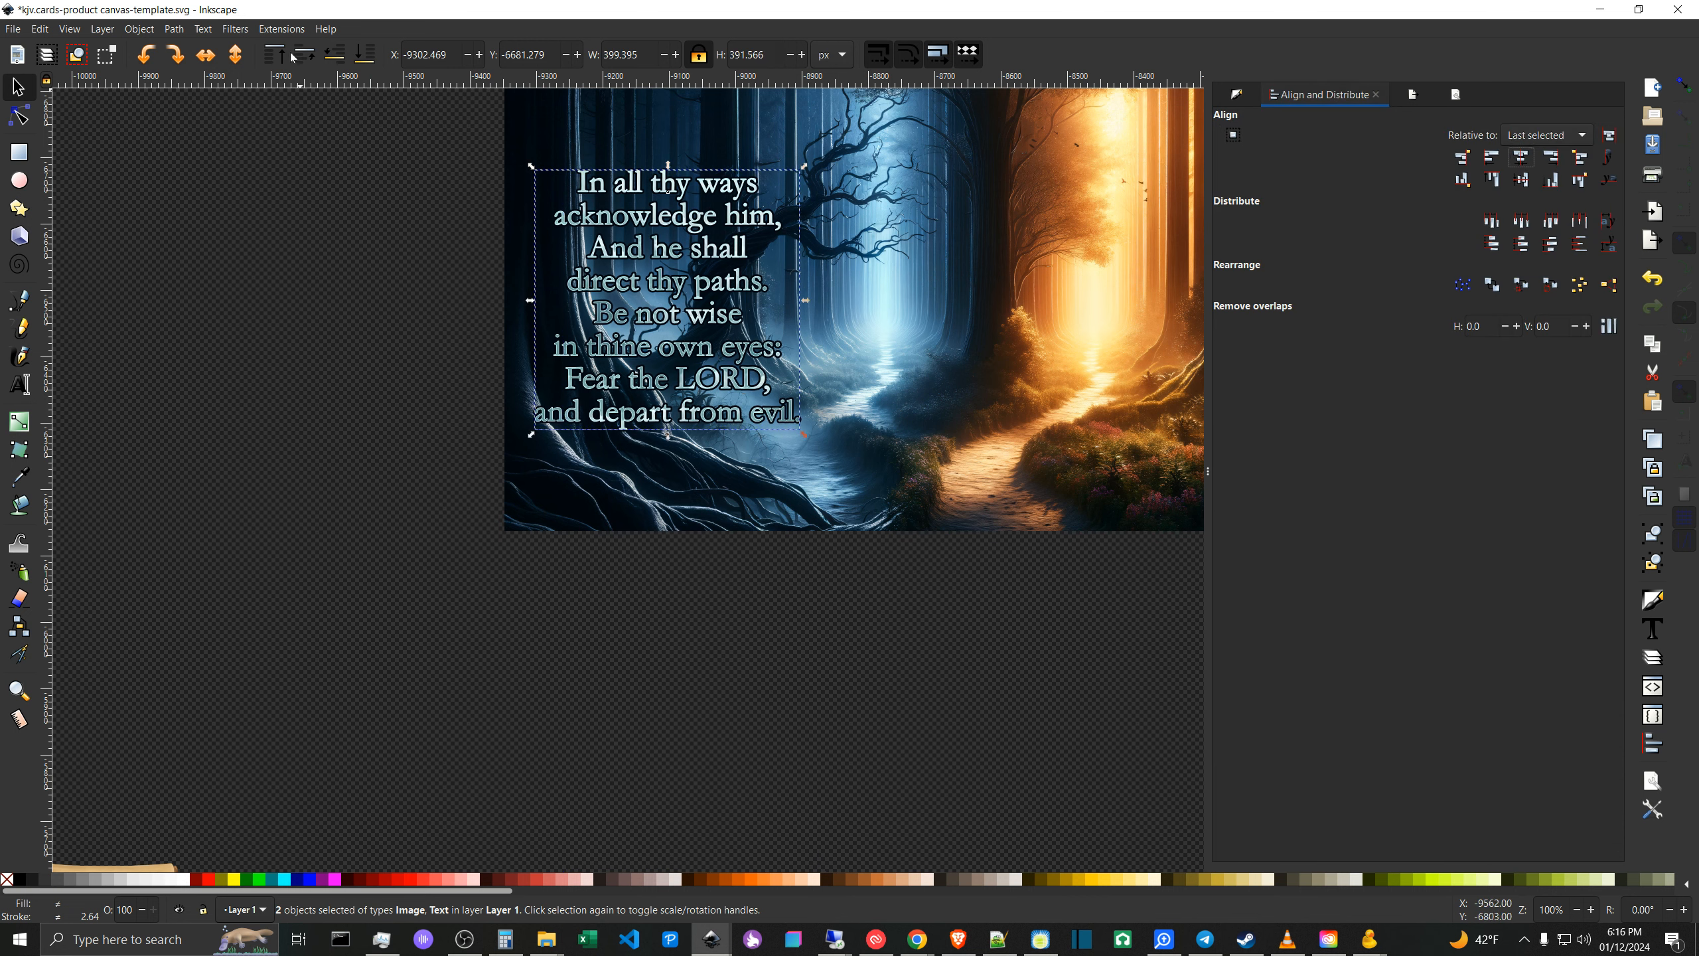
pyautogui.moveTo(803, 613); pyautogui.dragTo(793, 708)
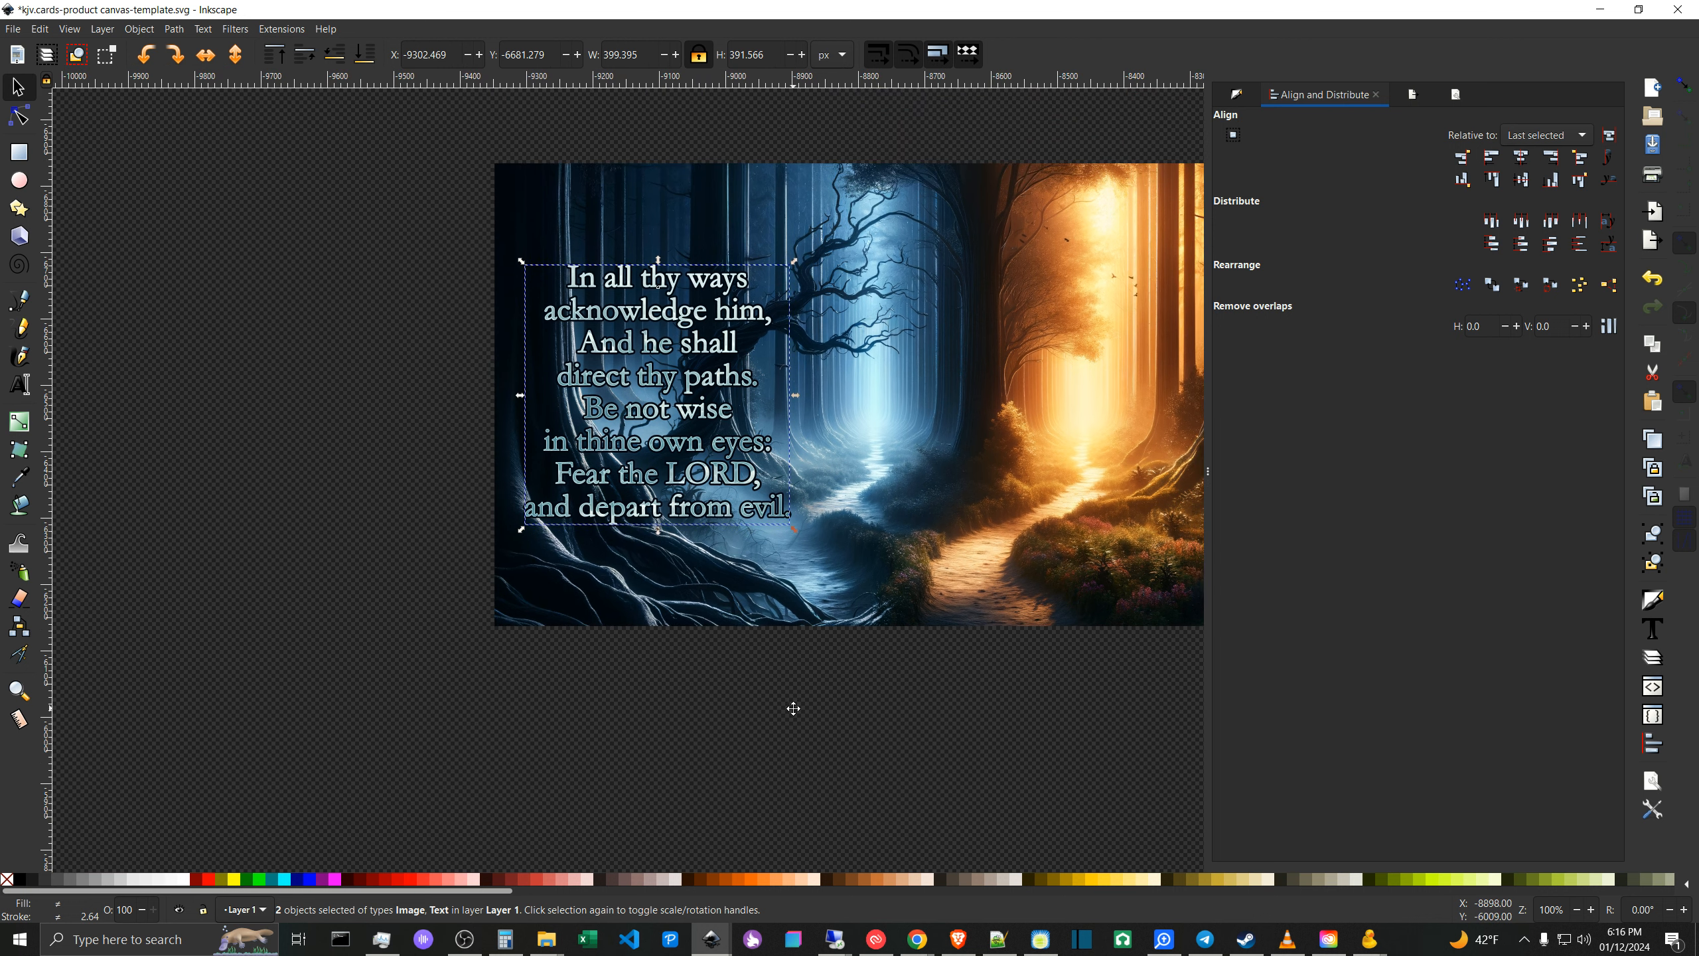
pyautogui.click(712, 715)
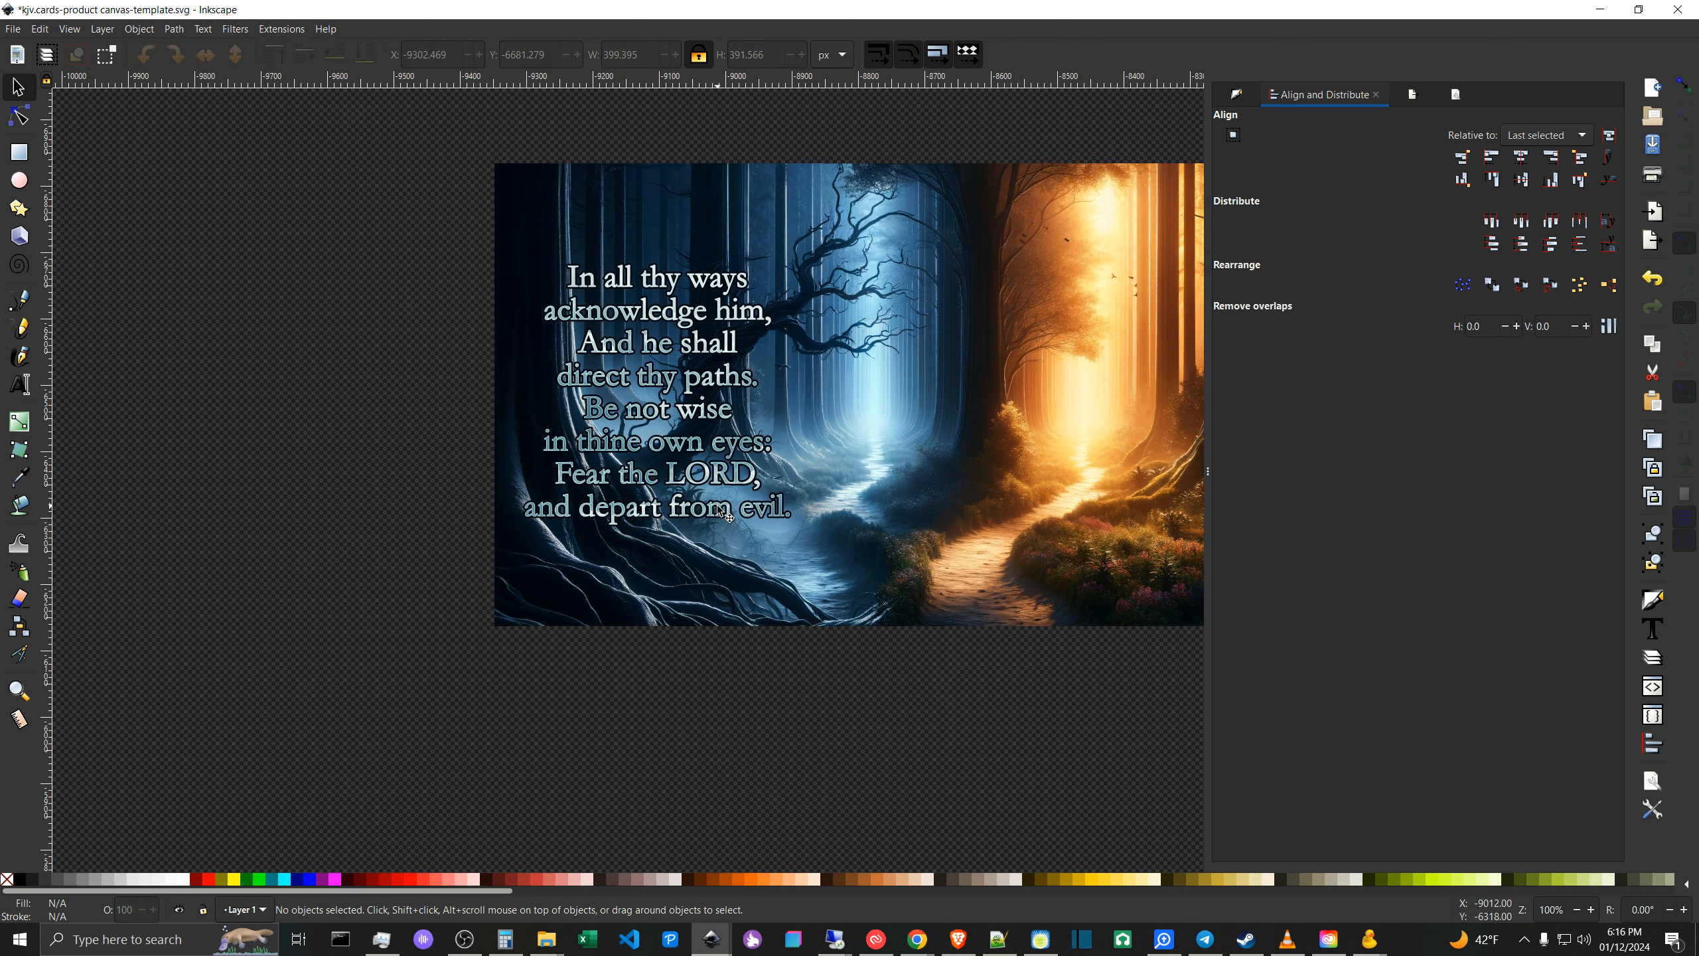
# - Try opacities of about 51, 0, 54 and 100 percent on the cloud-textured verse overlay
pyautogui.click(719, 475)
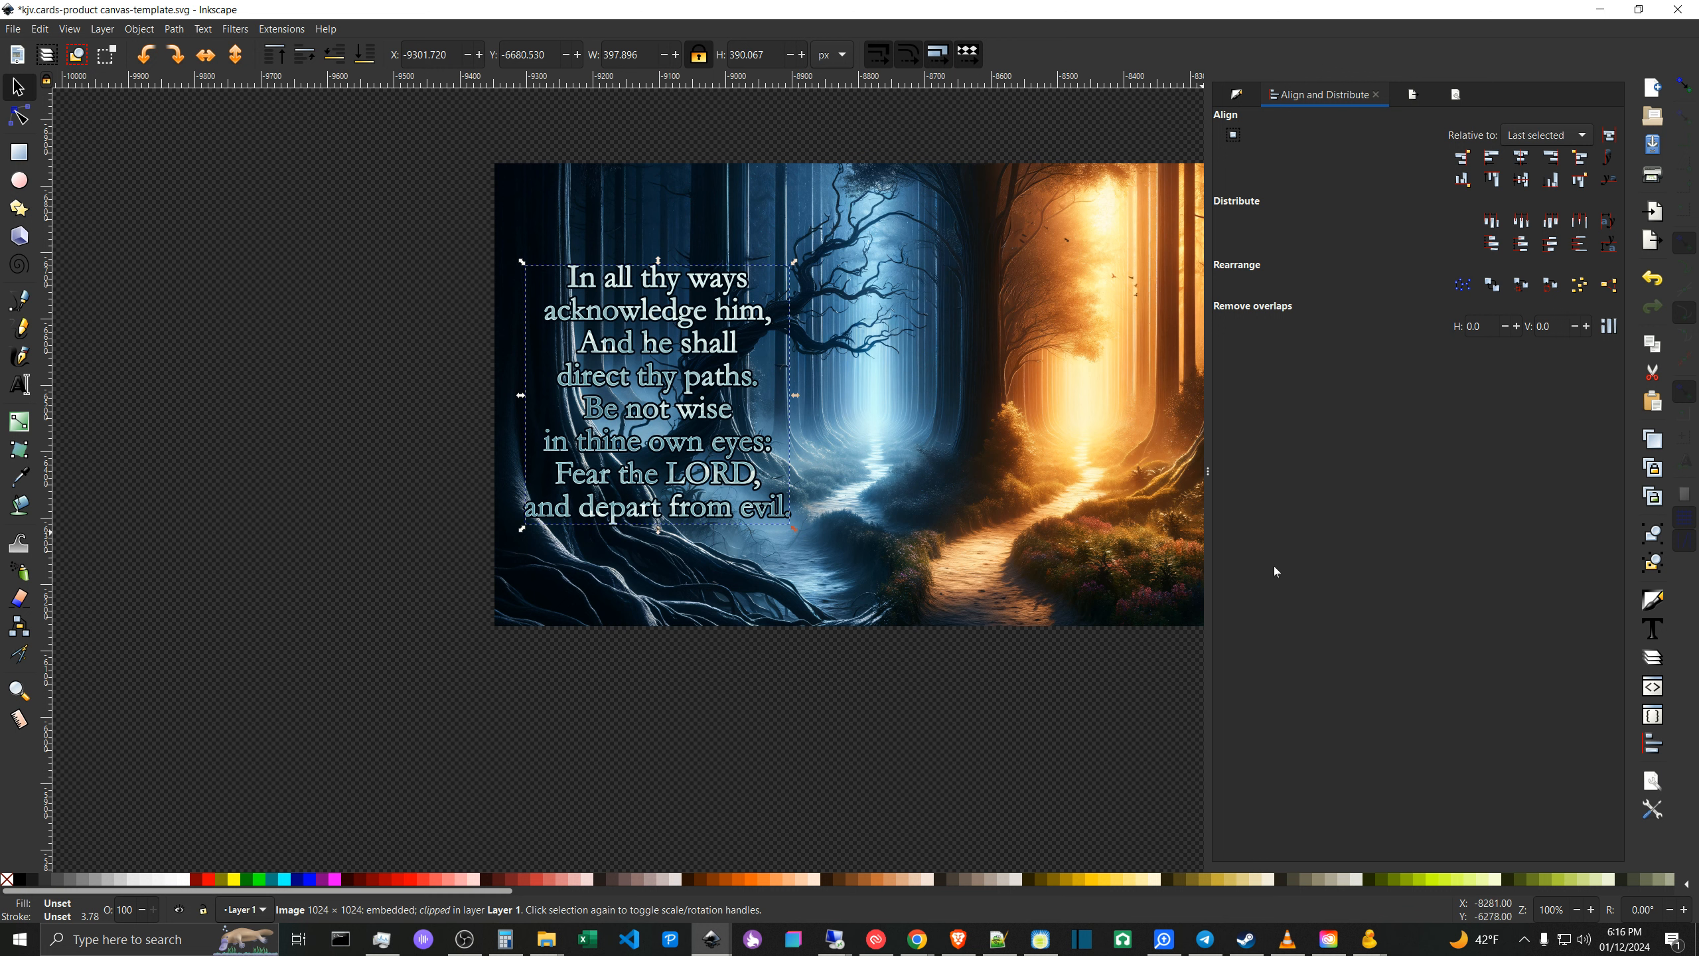
pyautogui.click(1237, 95)
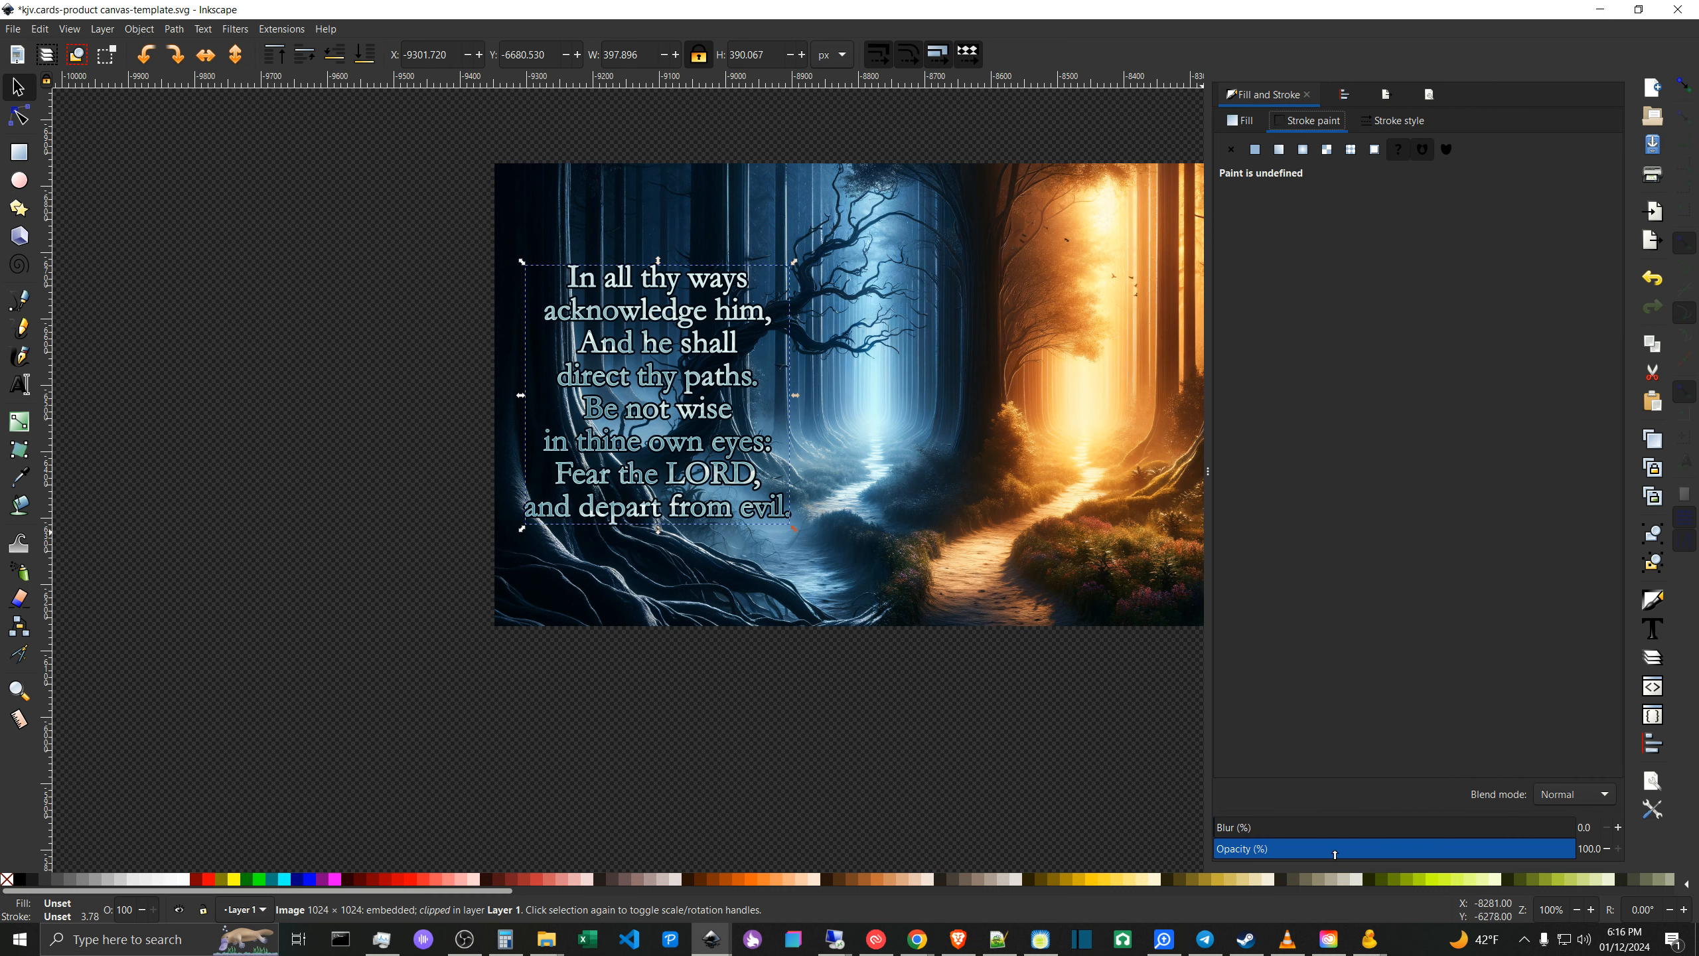
pyautogui.click(1399, 850)
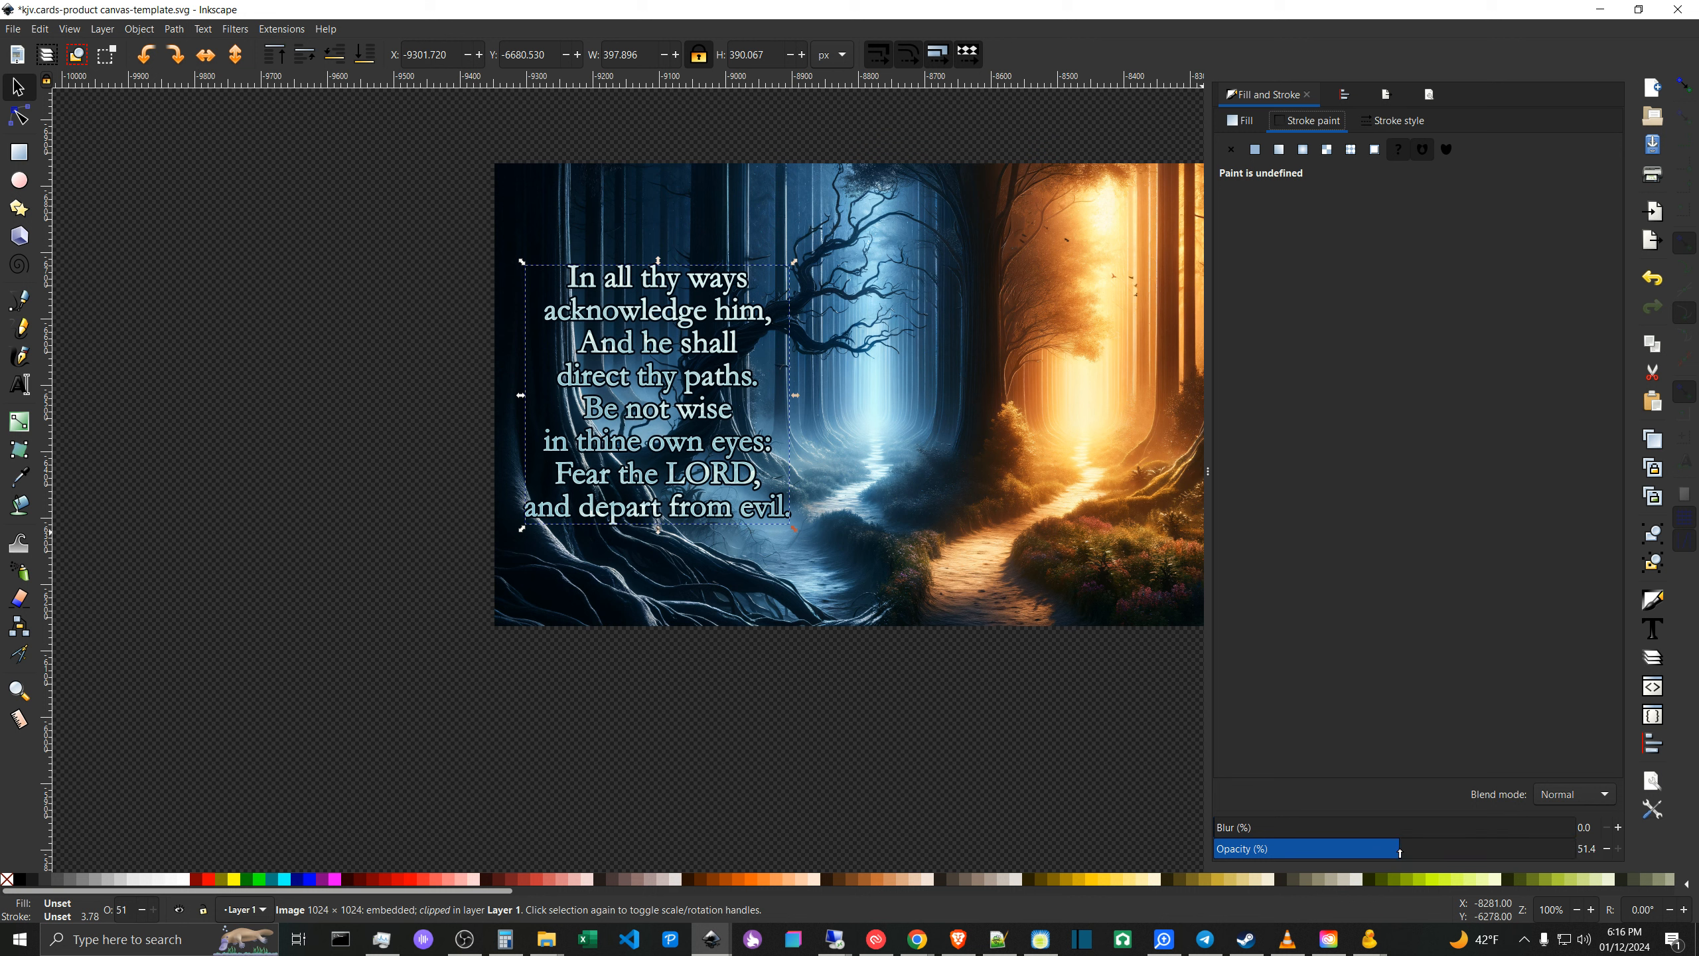
pyautogui.moveTo(1461, 849); pyautogui.dragTo(1248, 853)
pyautogui.moveTo(1149, 903); pyautogui.dragTo(1145, 904)
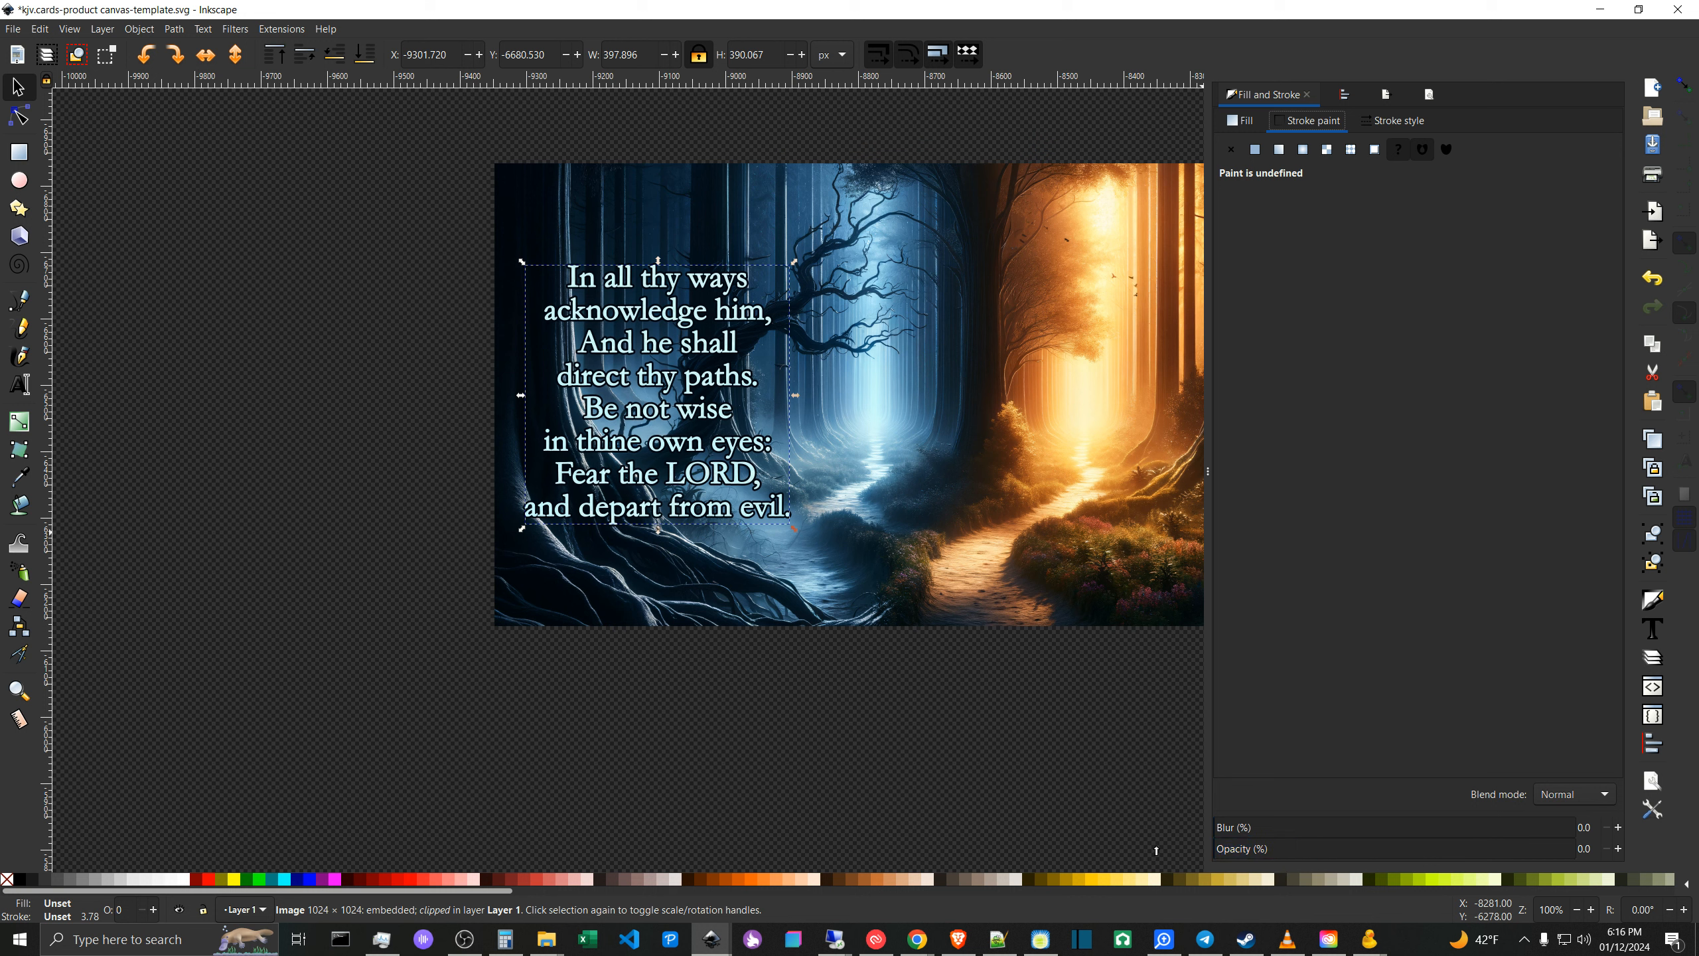
pyautogui.click(1258, 849)
pyautogui.moveTo(1327, 848); pyautogui.dragTo(1408, 845)
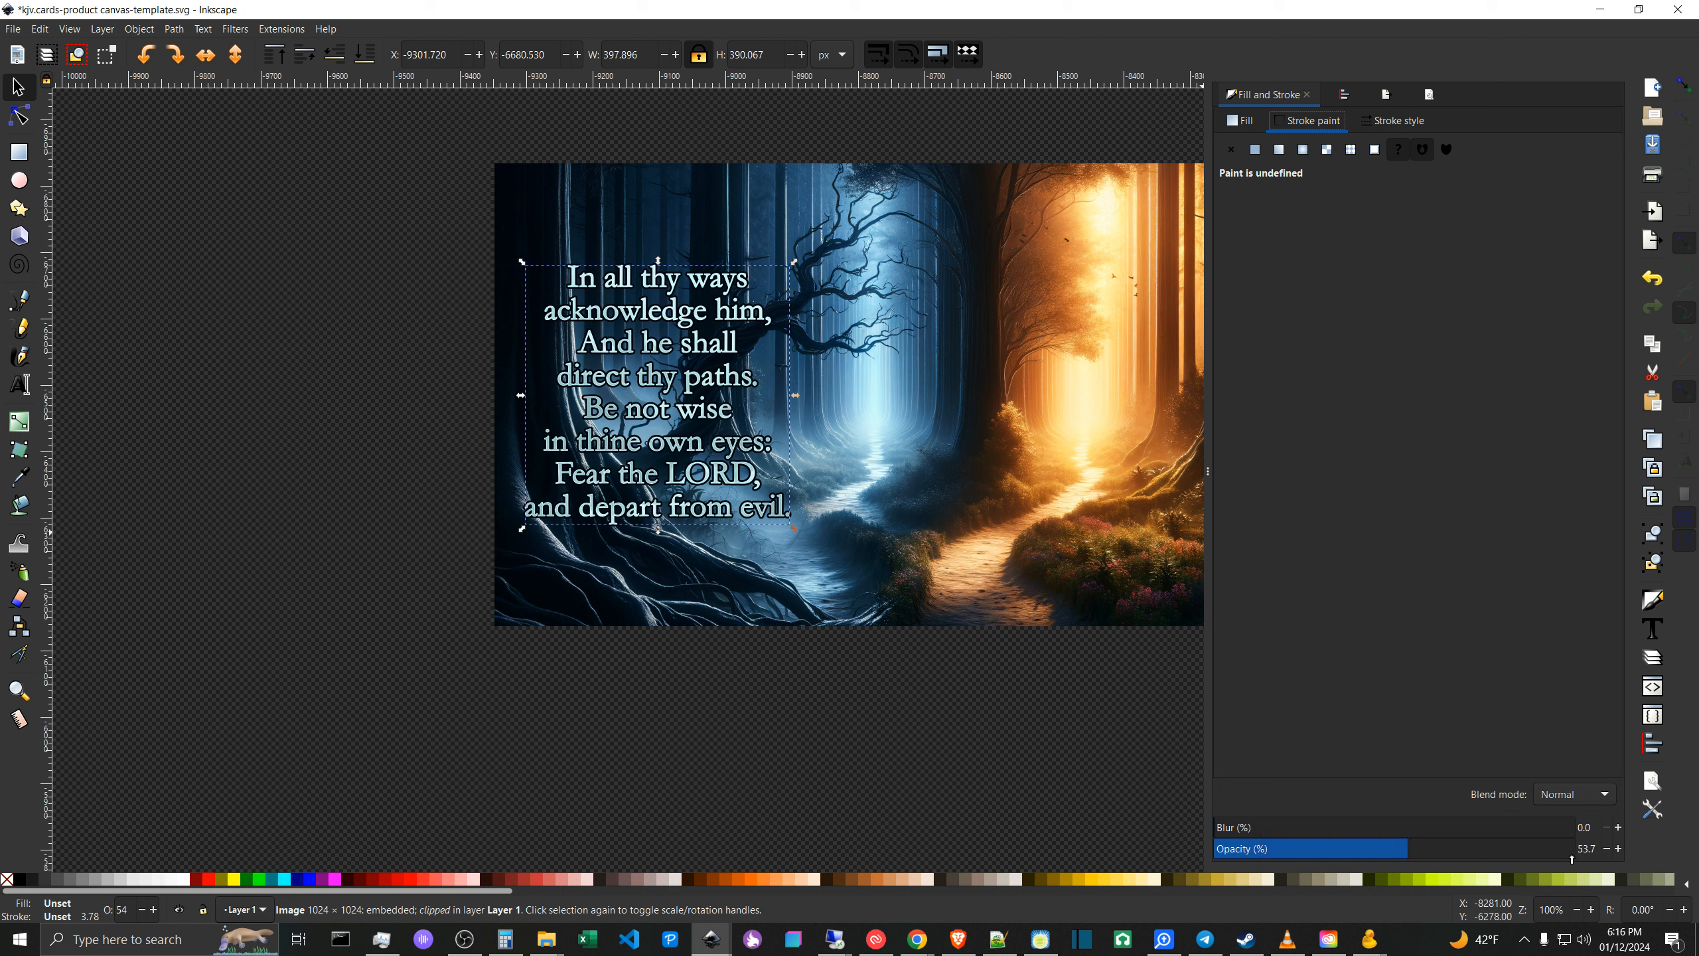
pyautogui.moveTo(1572, 858); pyautogui.dragTo(1647, 856)
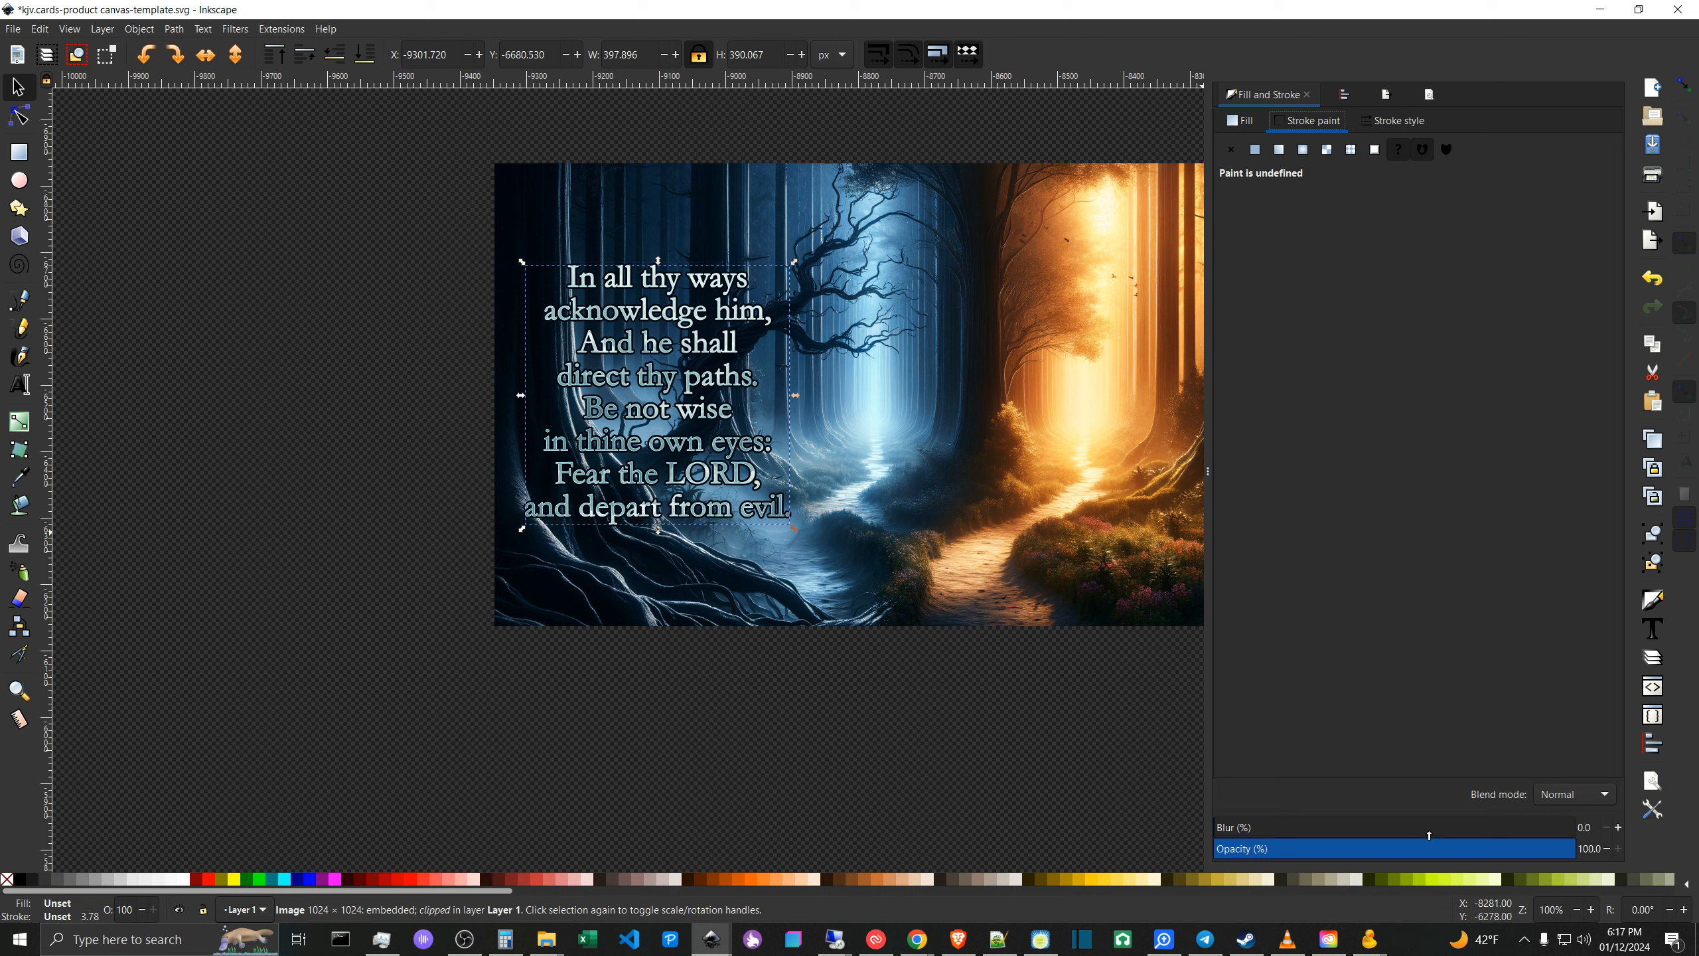
# - Set the cloud-textured verse overlay's opacity to 40 percent and deselect it
pyautogui.moveTo(1429, 835); pyautogui.dragTo(1397, 835)
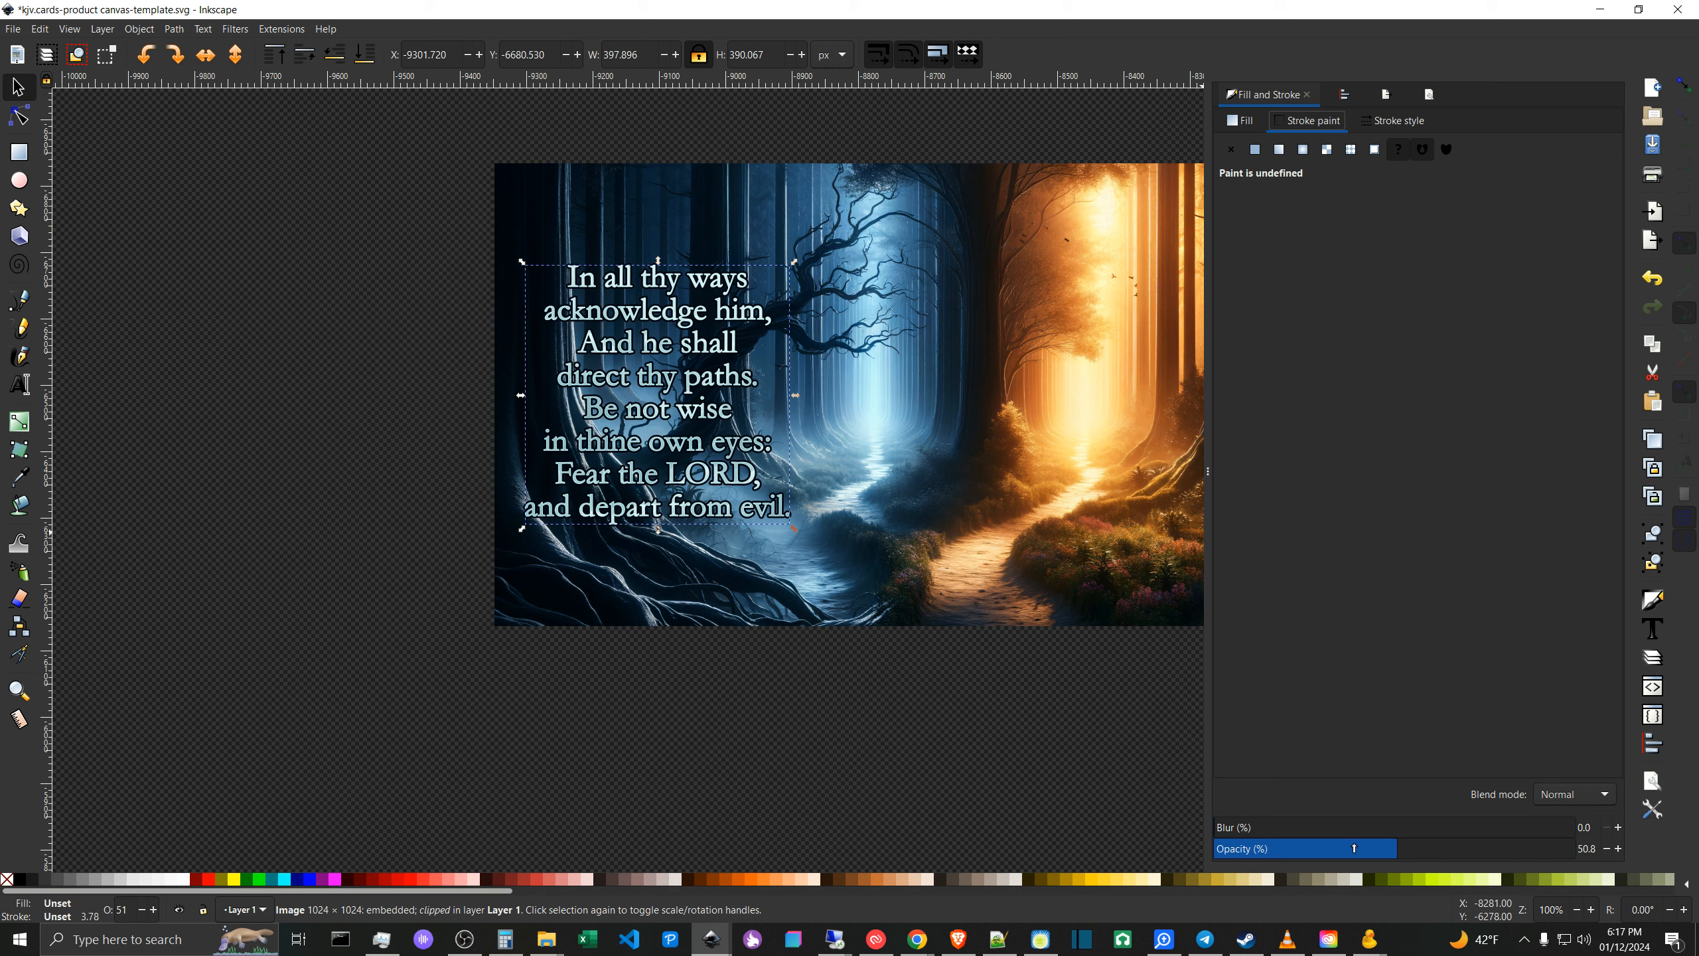
pyautogui.moveTo(1361, 849); pyautogui.dragTo(1325, 850)
pyautogui.click(1361, 846)
pyautogui.write('40')
pyautogui.click(410, 536)
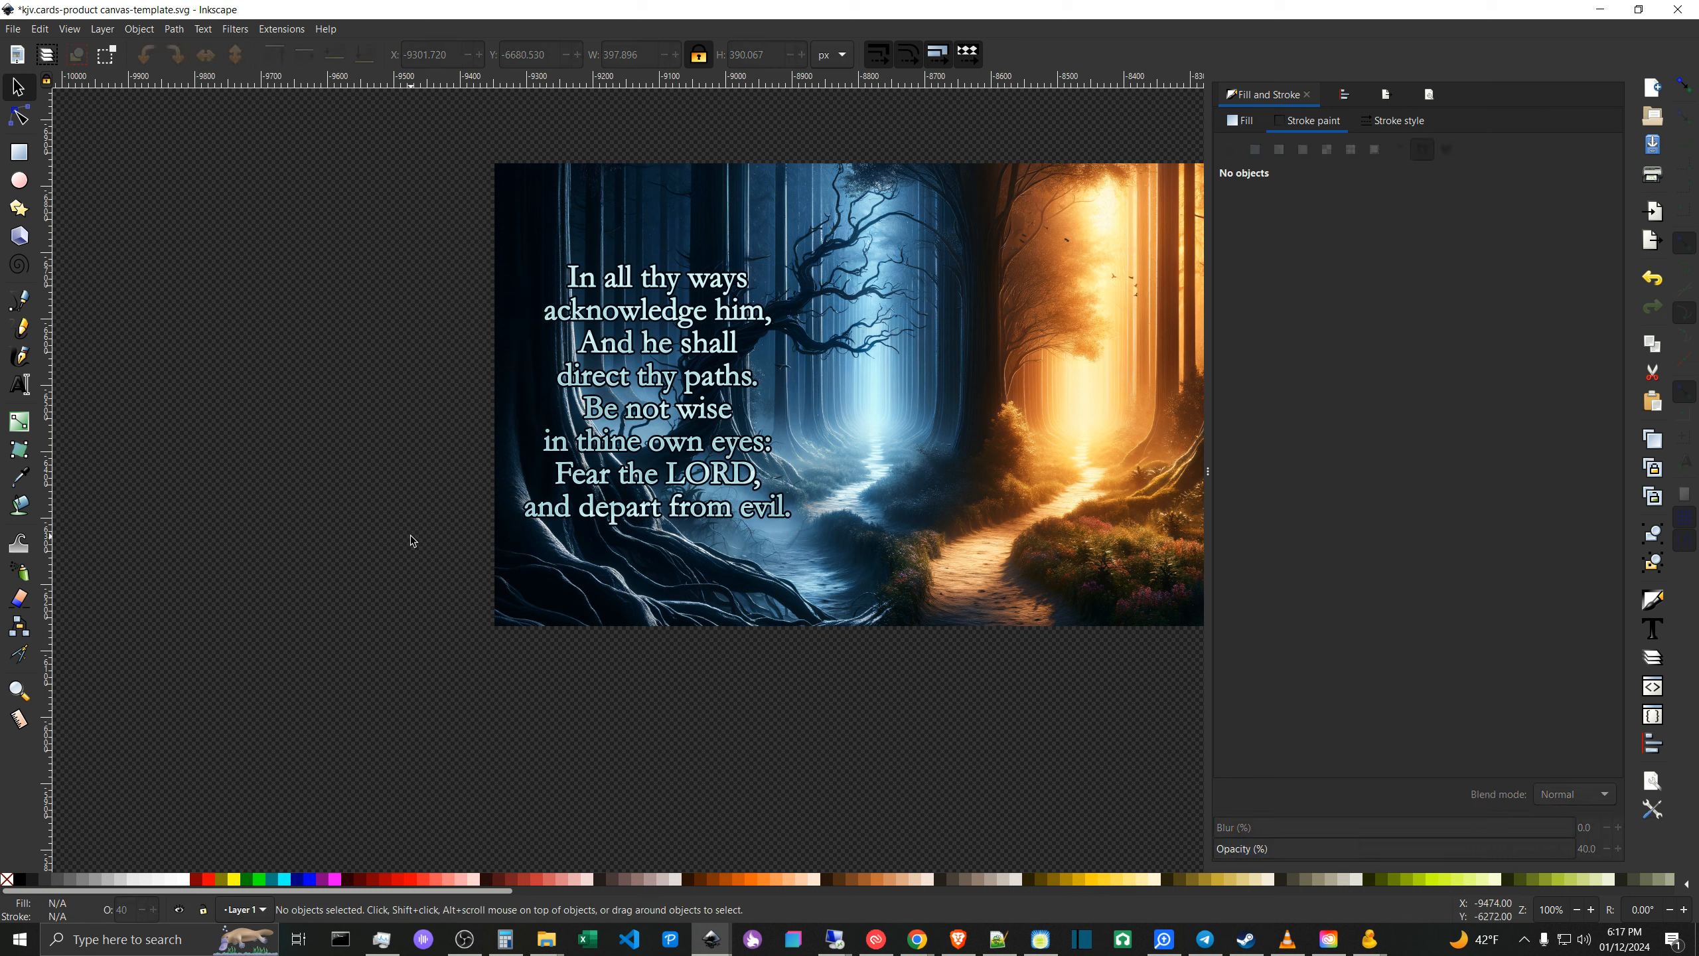
# - Switch to the Brave browser and look through the related water photos and the aquamarine search results on Unsplash for a texture
pyautogui.click(959, 940)
pyautogui.scroll(4, 1418, 258)
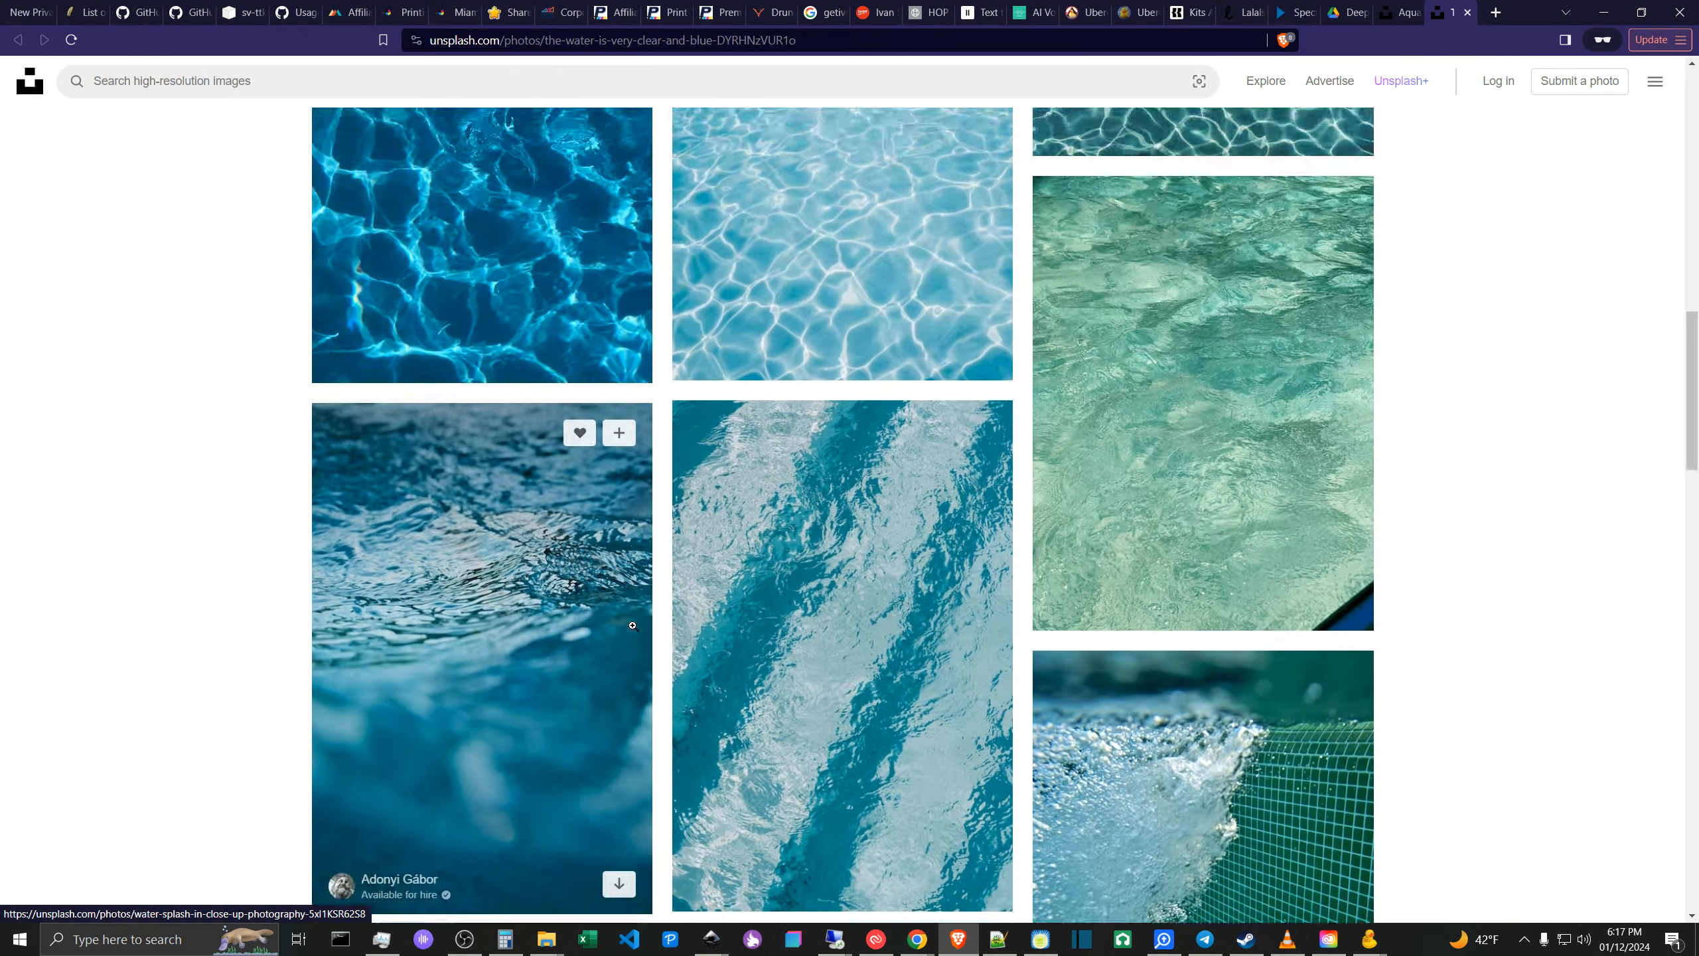
pyautogui.scroll(4, 1418, 258)
pyautogui.scroll(-4, 1538, 282)
pyautogui.scroll(2, 1664, 310)
pyautogui.scroll(1, 1664, 310)
pyautogui.scroll(-1, 482, 334)
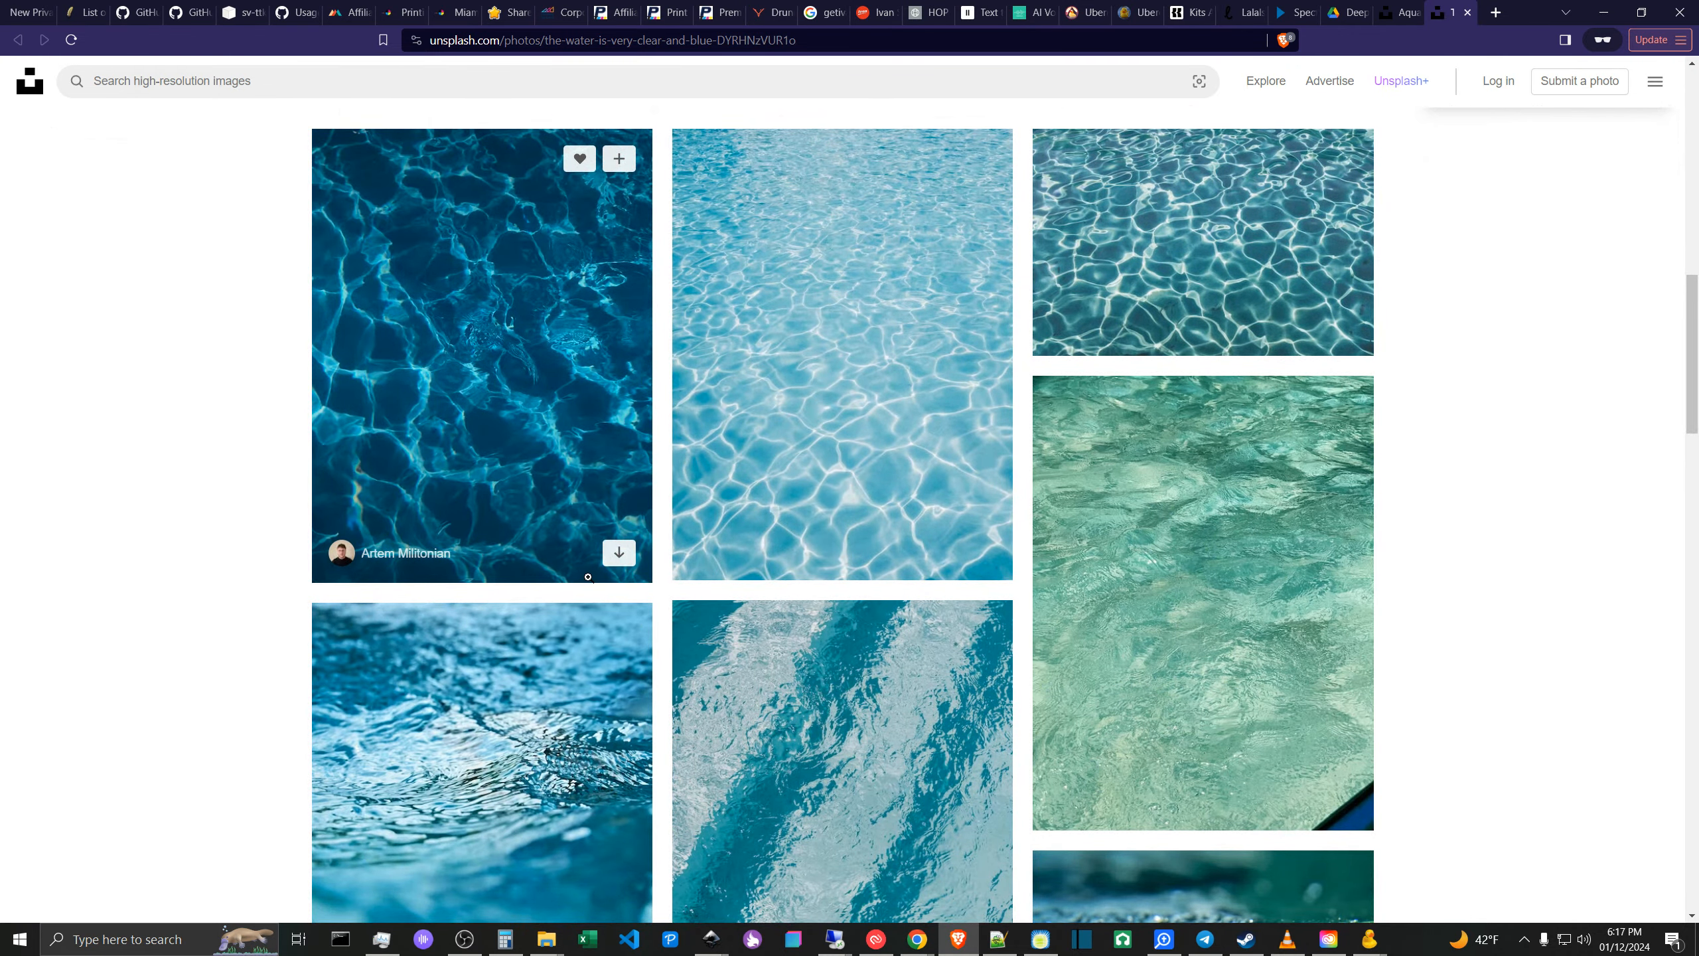
pyautogui.scroll(3, 782, 594)
pyautogui.scroll(-10, 1204, 603)
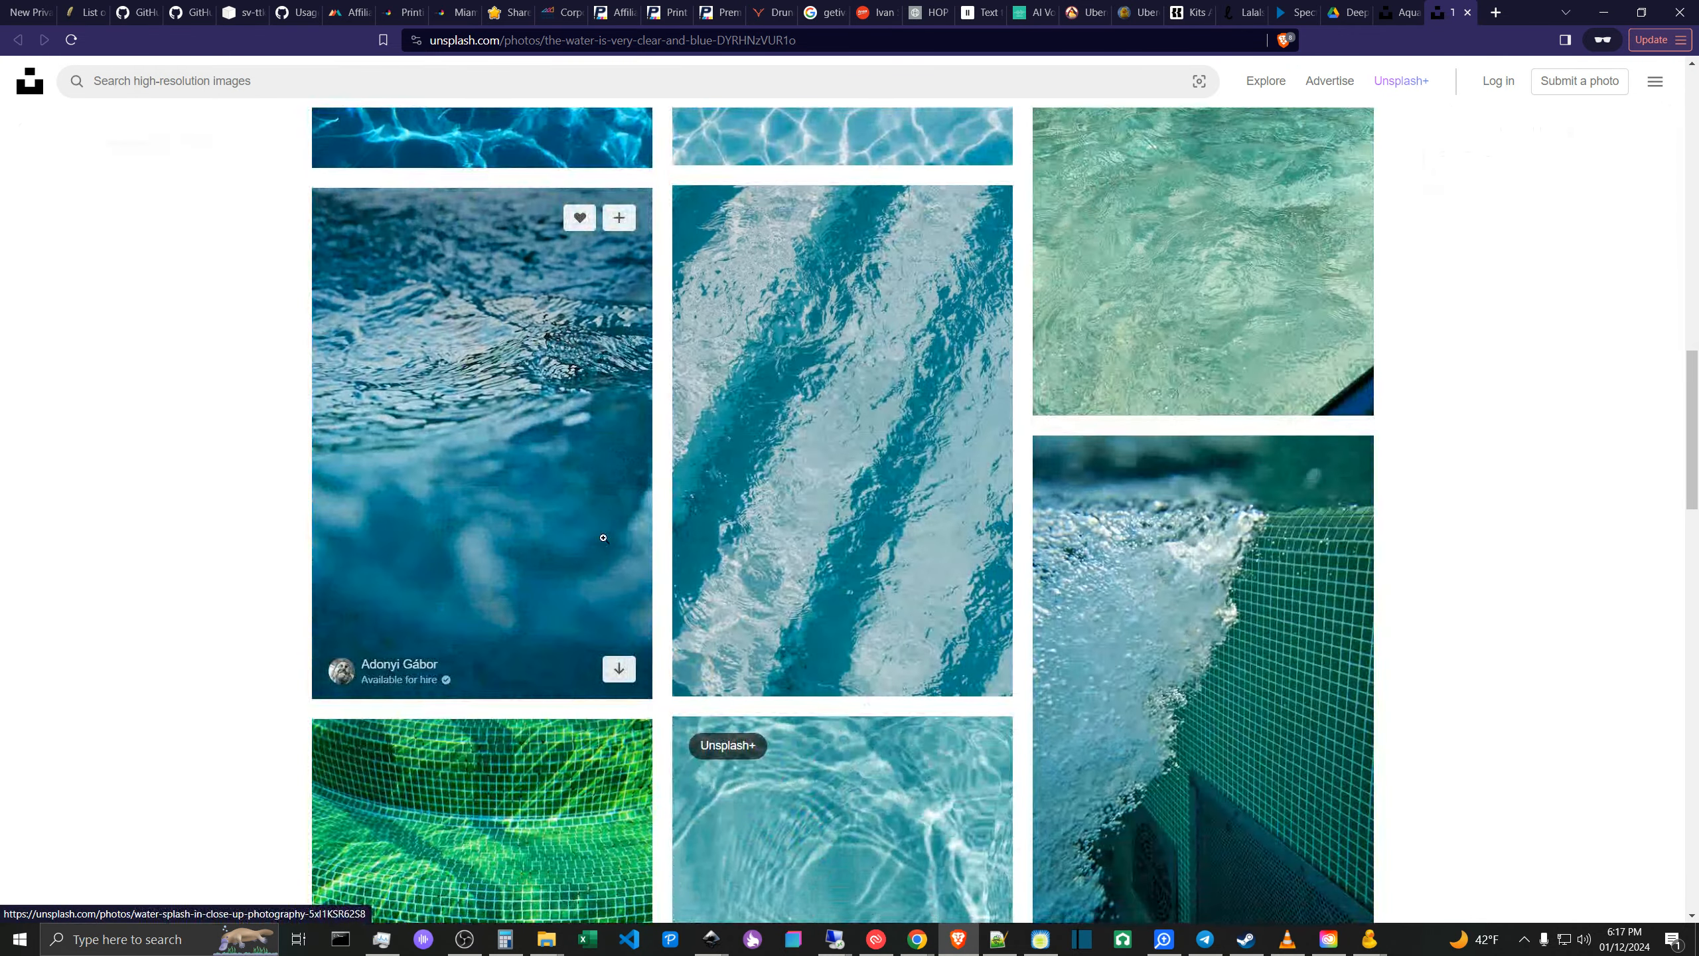
pyautogui.scroll(-2, 1499, 510)
pyautogui.click(771, 579)
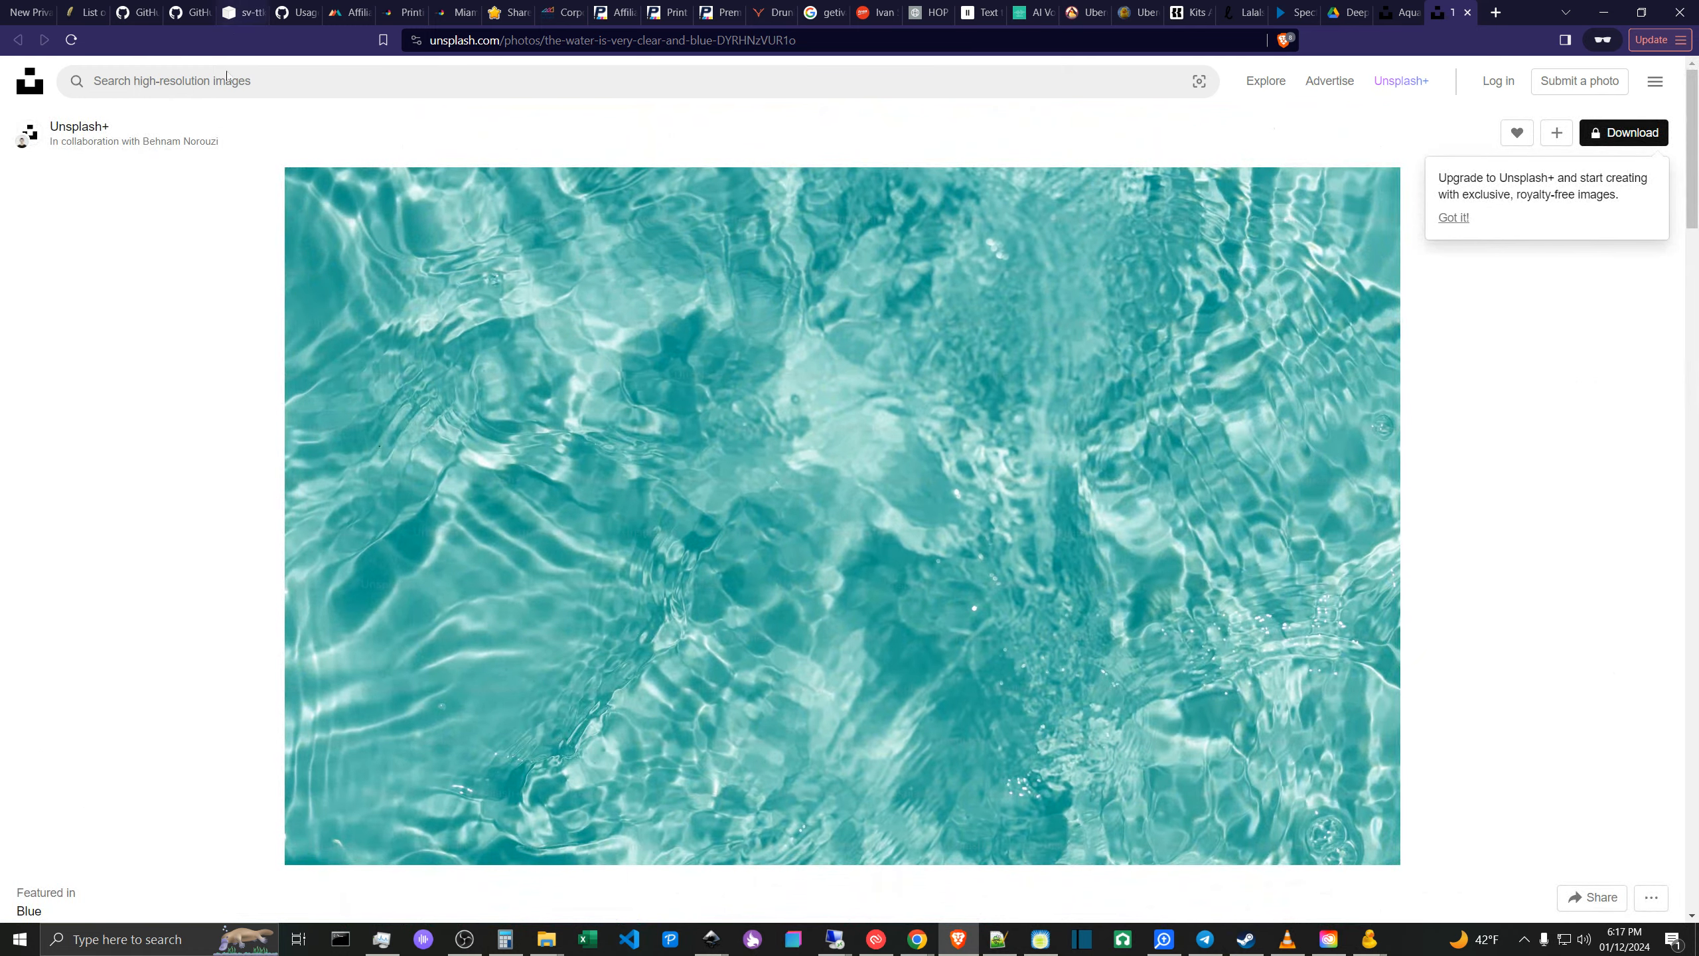
pyautogui.scroll(-15, 771, 579)
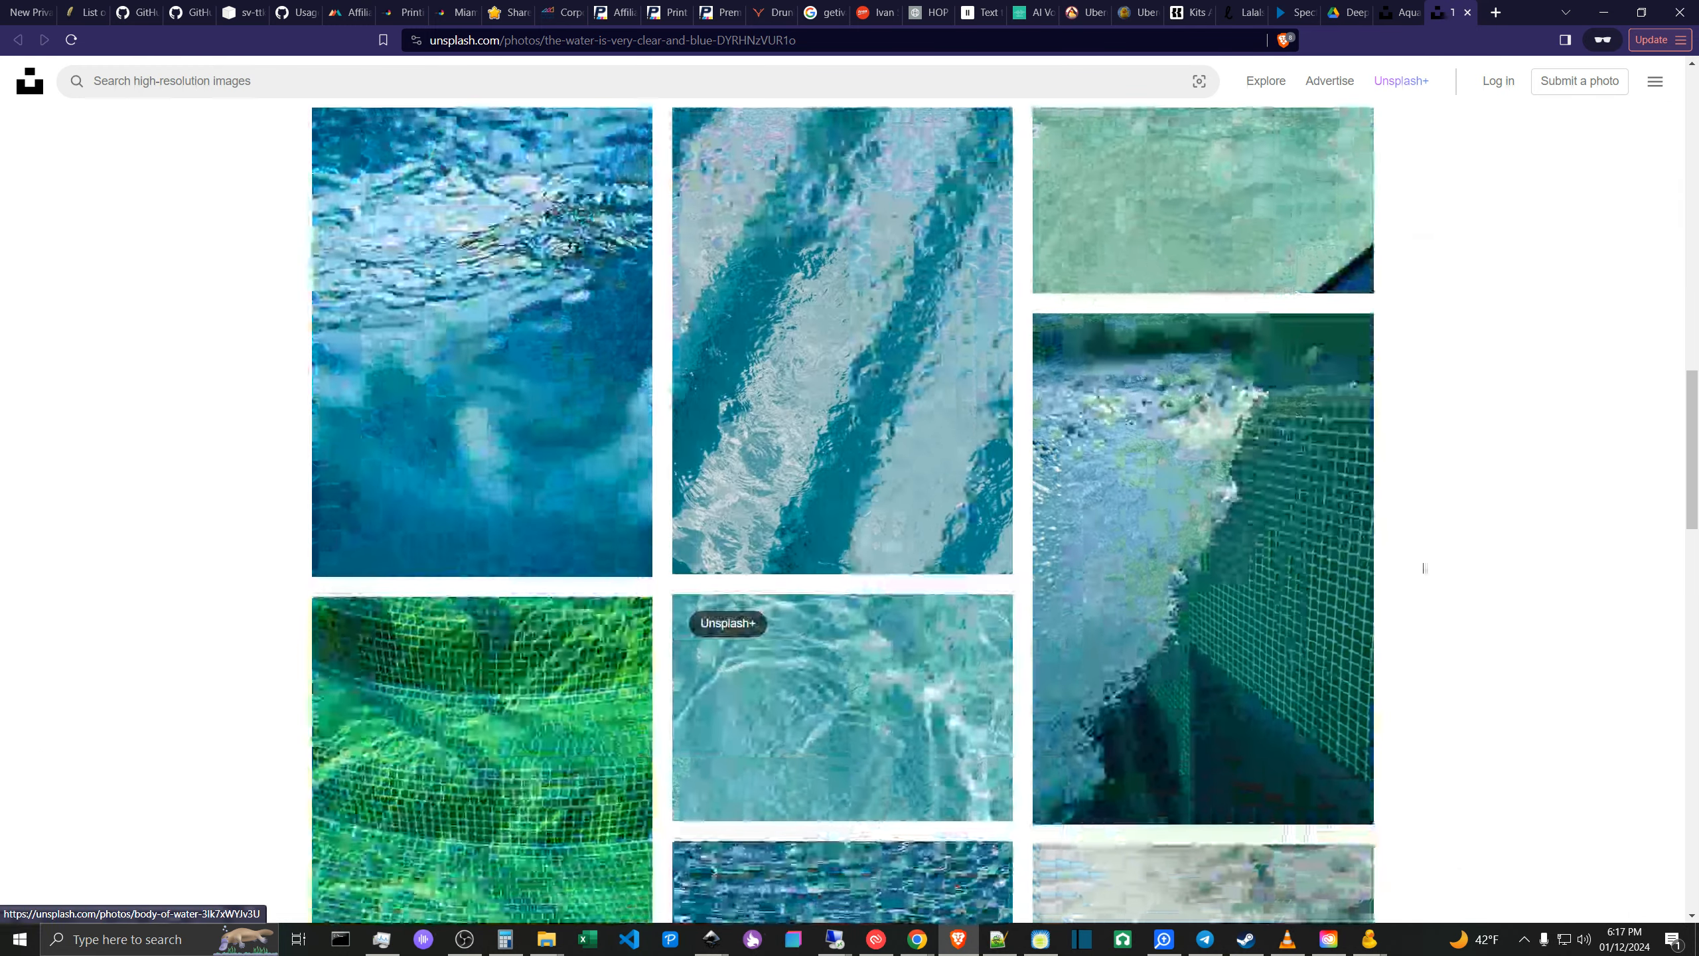
pyautogui.click(1403, 10)
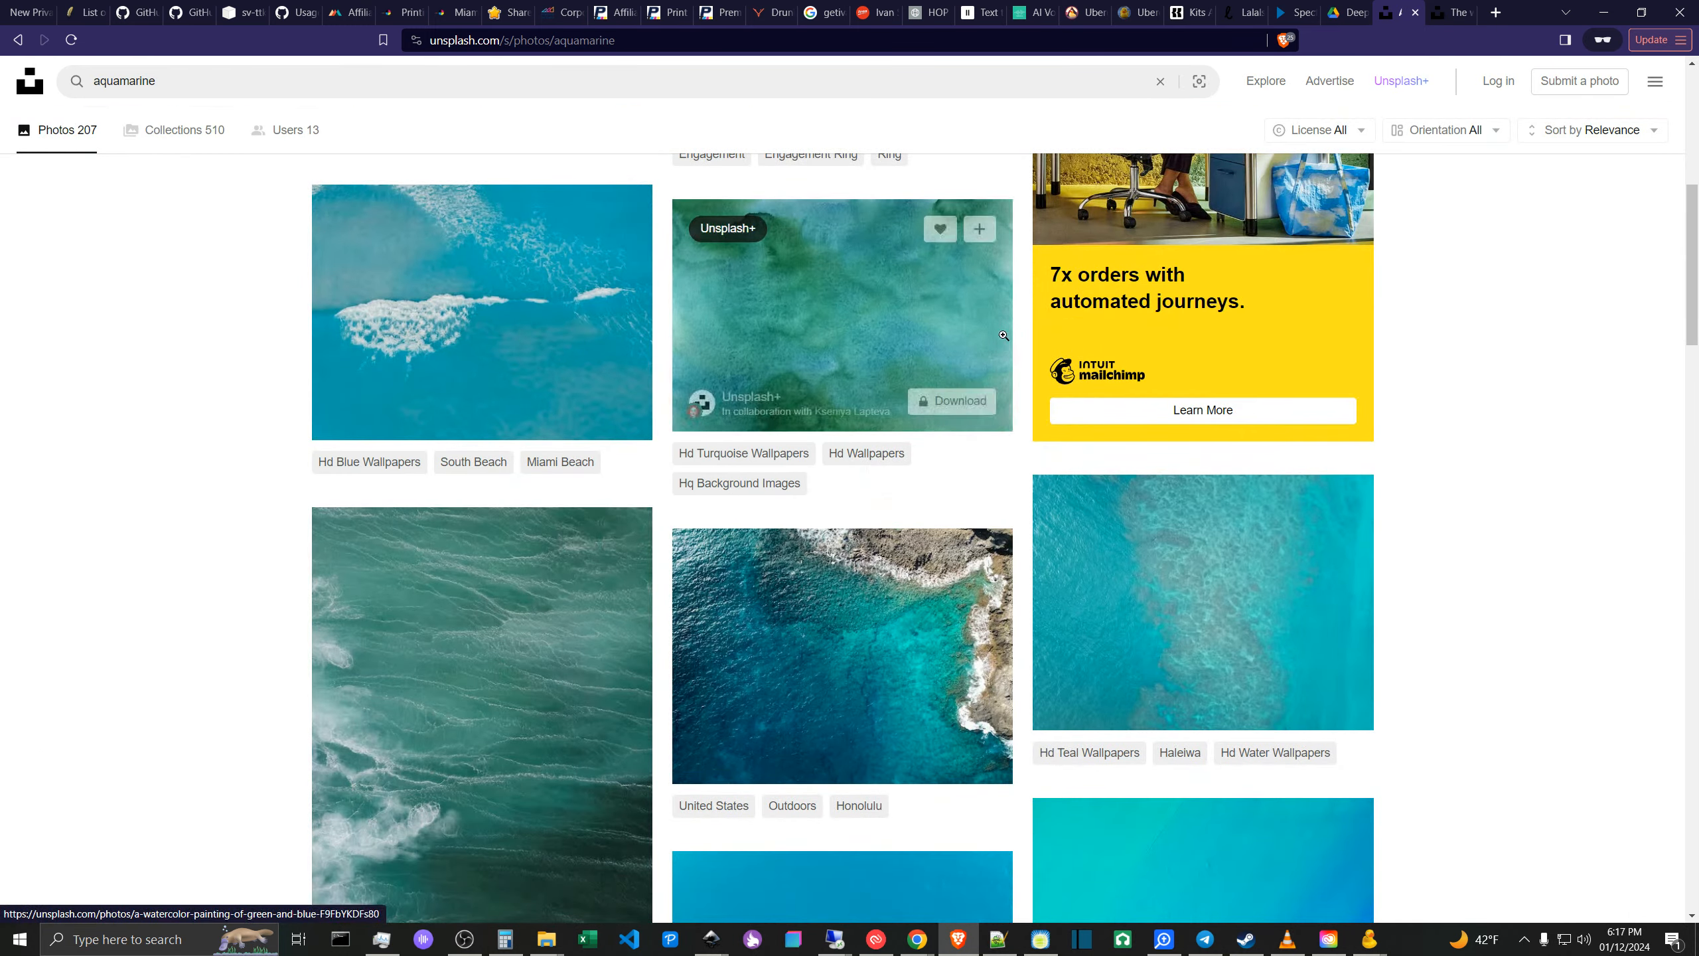
pyautogui.scroll(8, 1545, 218)
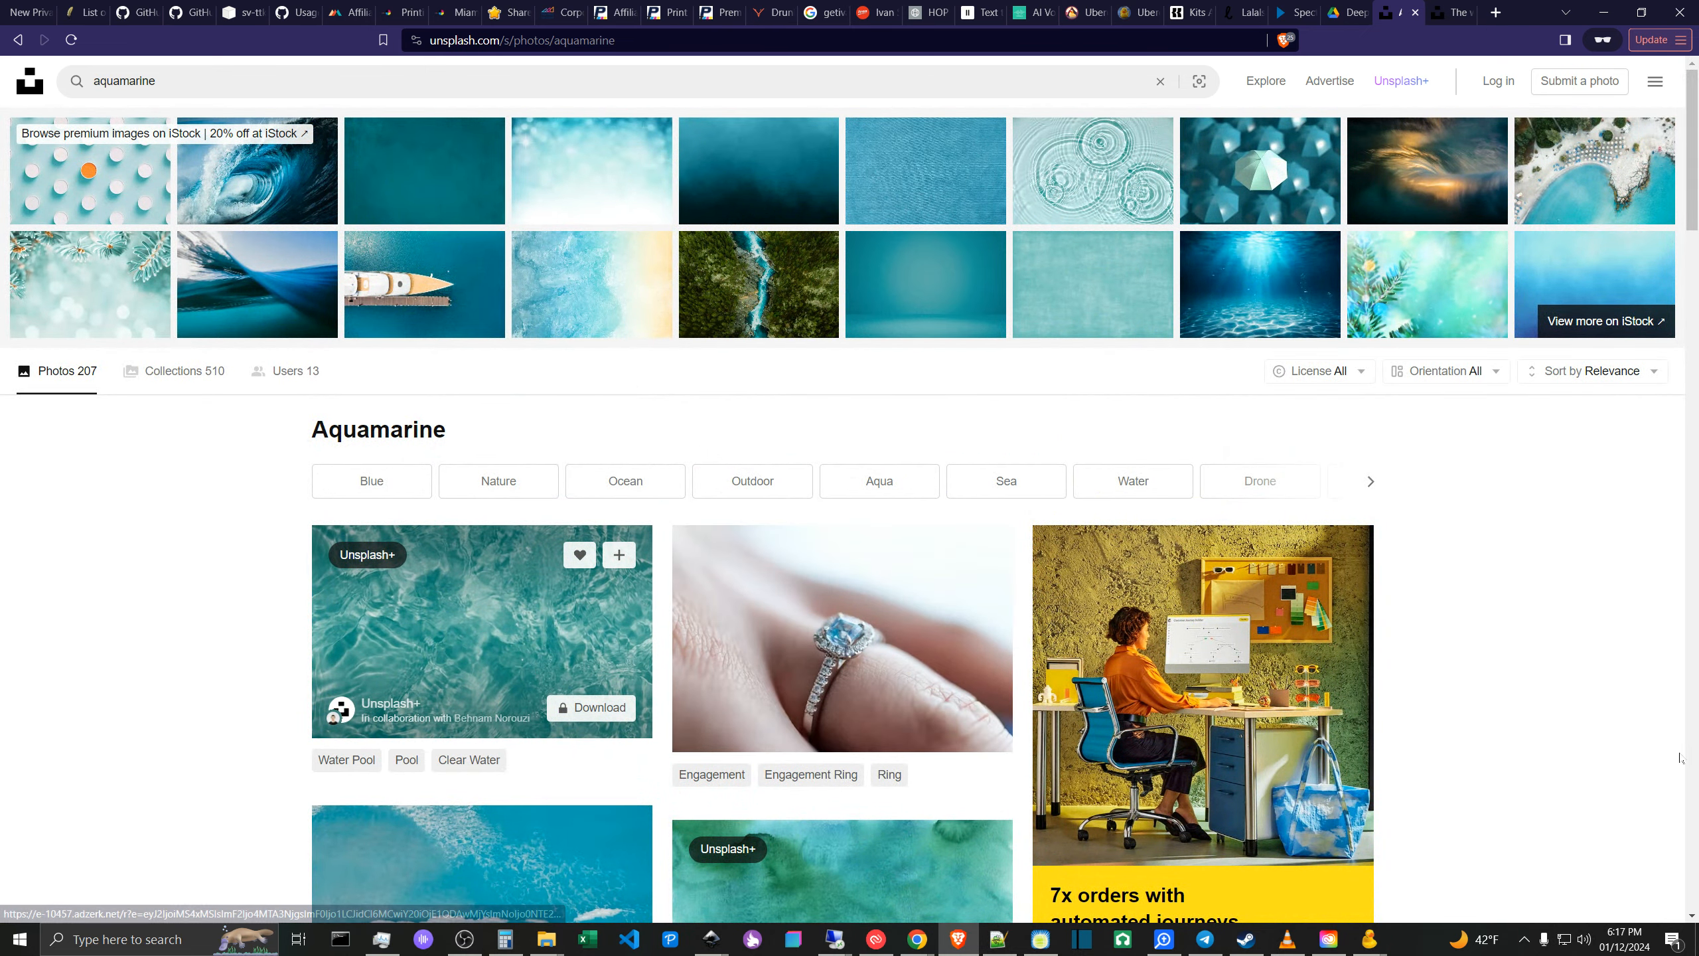
pyautogui.scroll(-6, 1652, 713)
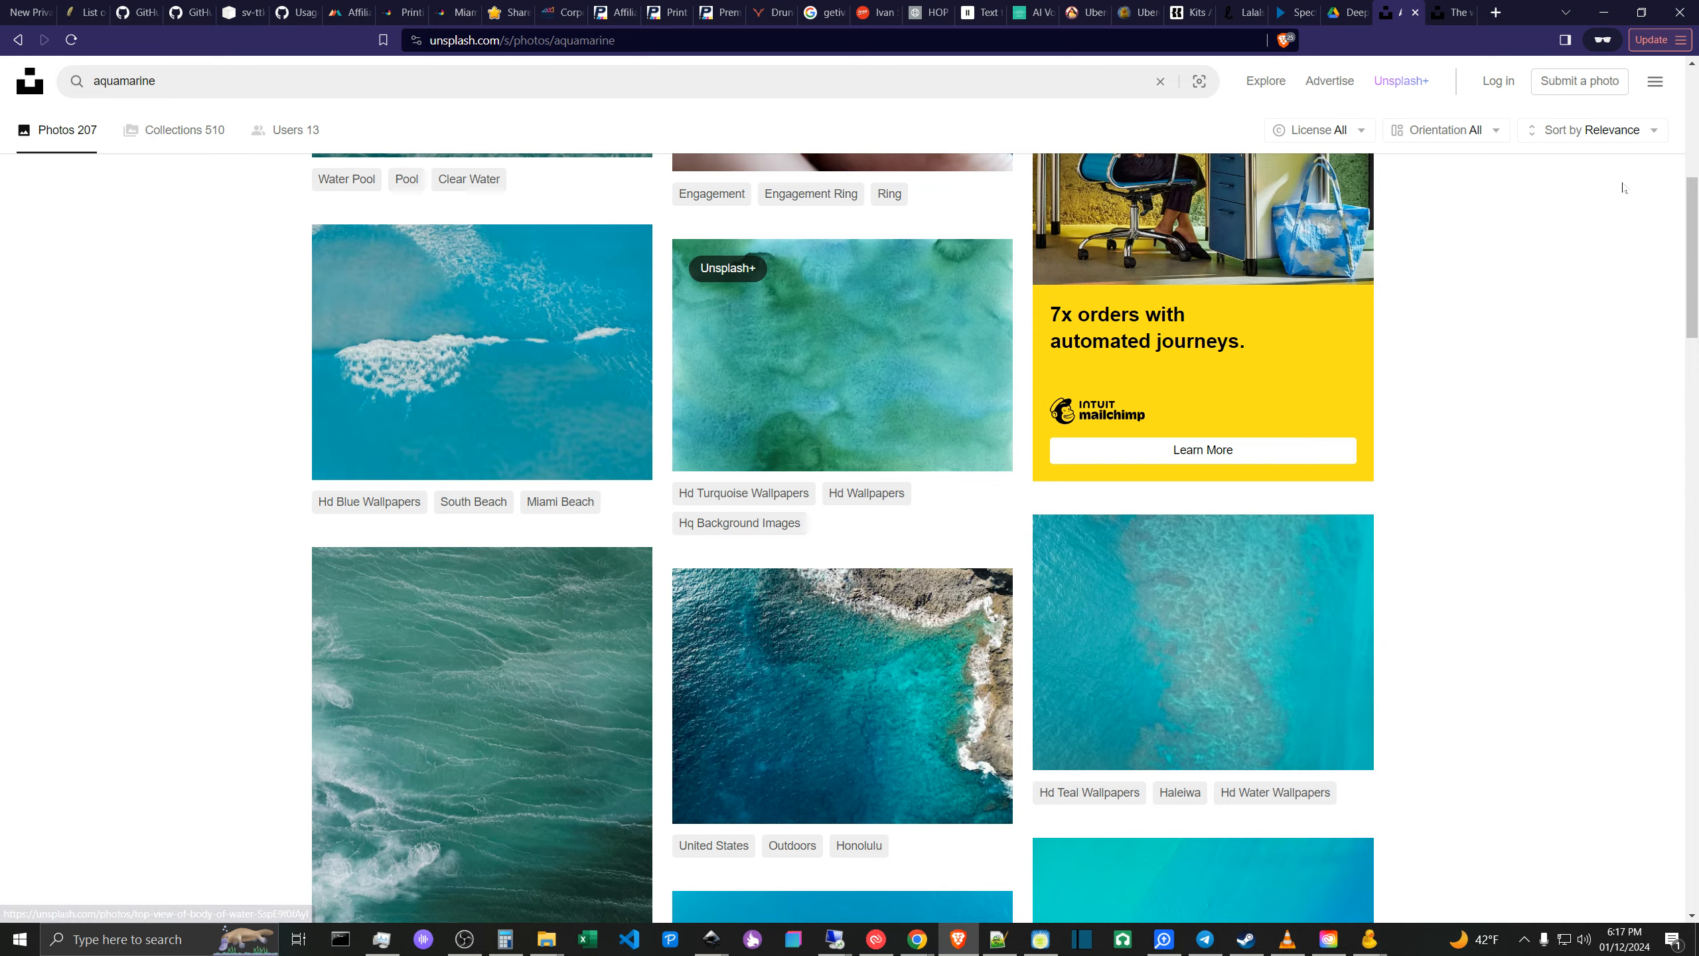
pyautogui.scroll(-5, 1325, 661)
pyautogui.scroll(10, 455, 599)
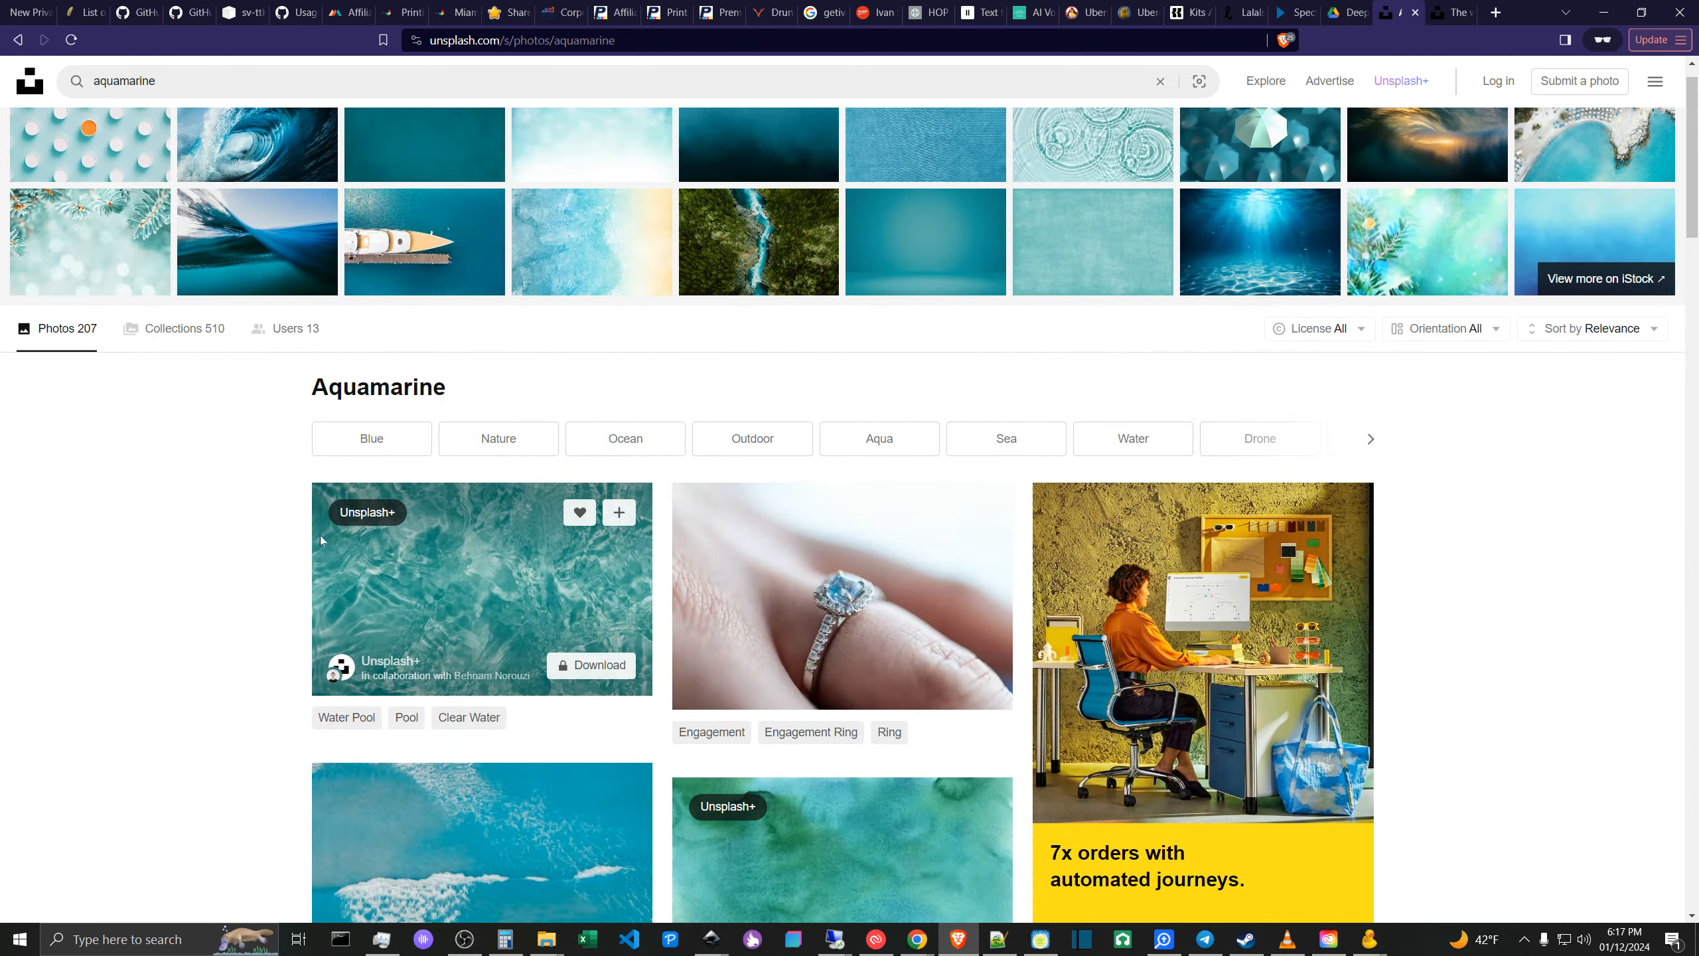
# - Copy a screenshot region of about 514 x 416 pixels from the turquoise Unsplash water photo, and minimize the browser
pyautogui.click(1451, 12)
pyautogui.scroll(15, 869, 523)
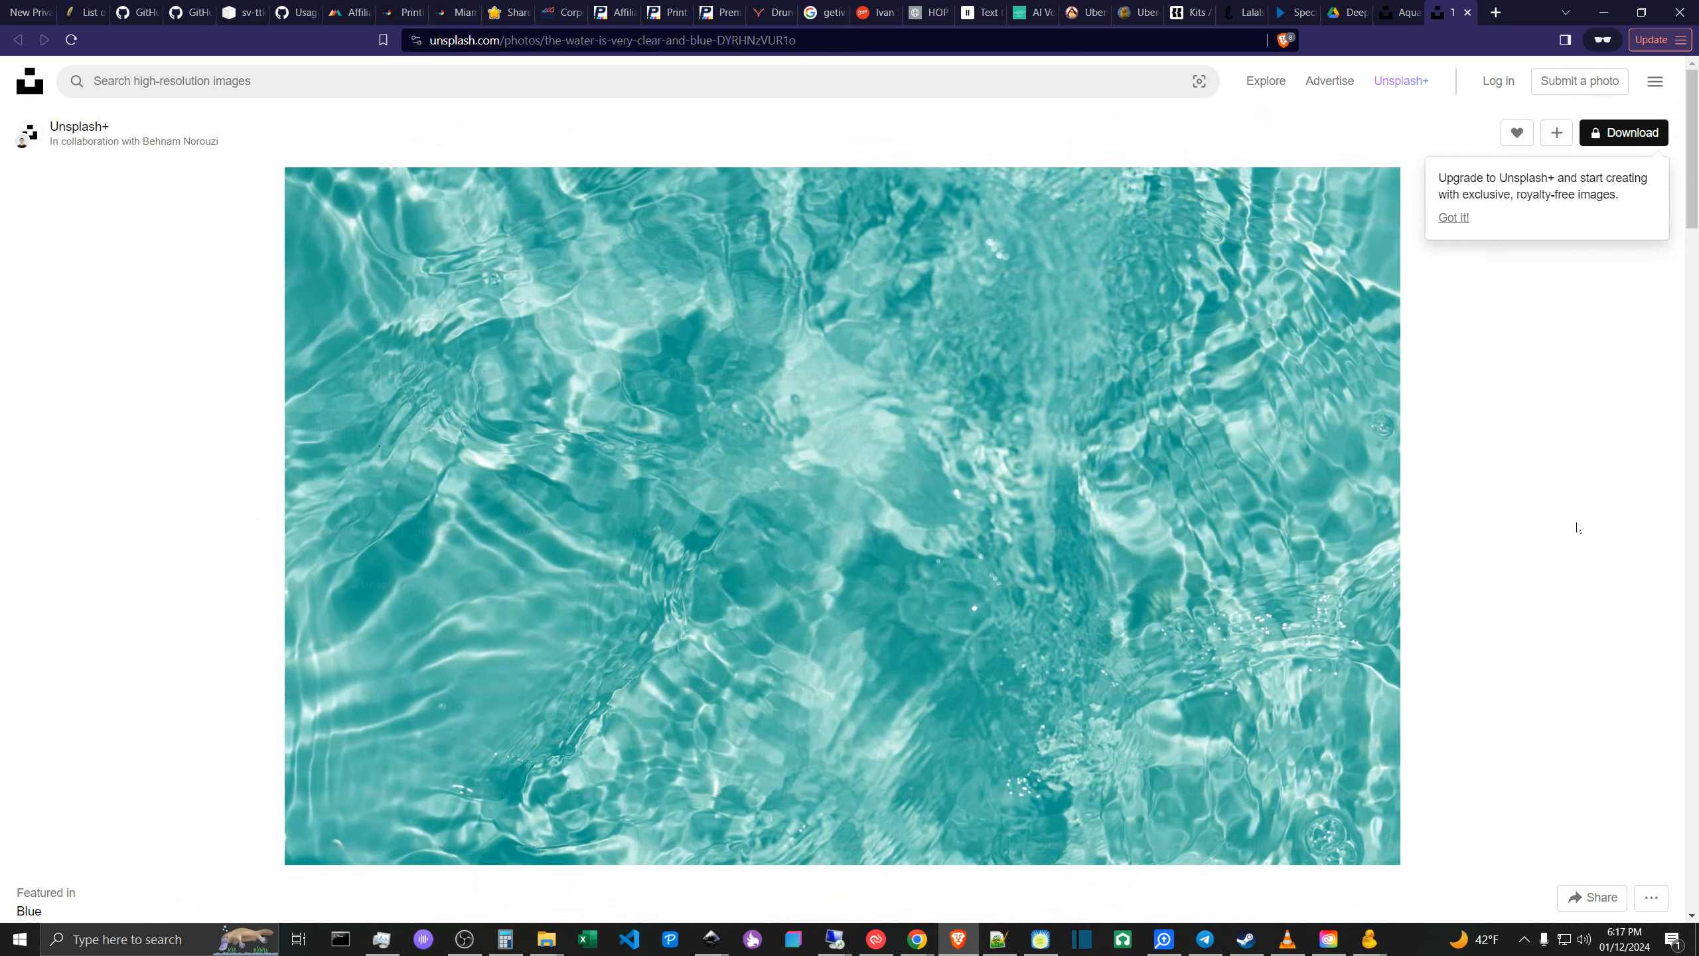
pyautogui.press('Print')
pyautogui.moveTo(1019, 518); pyautogui.dragTo(1370, 805)
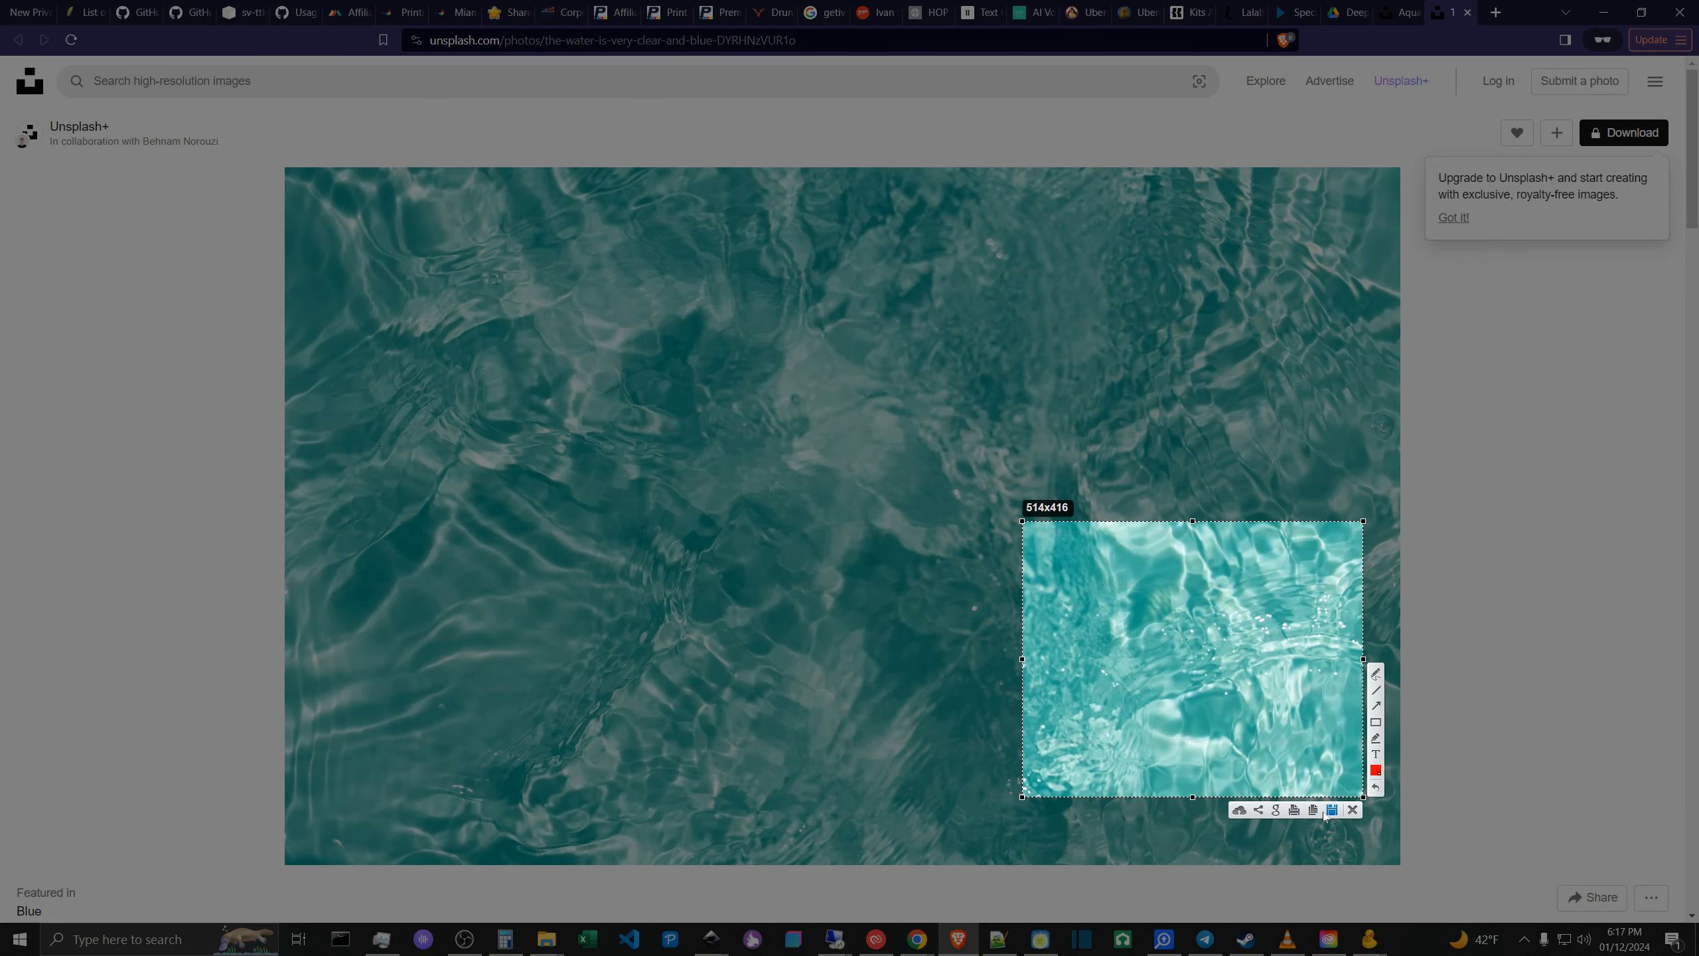
pyautogui.hotkey('ctrl', 'c')
pyautogui.click(1603, 12)
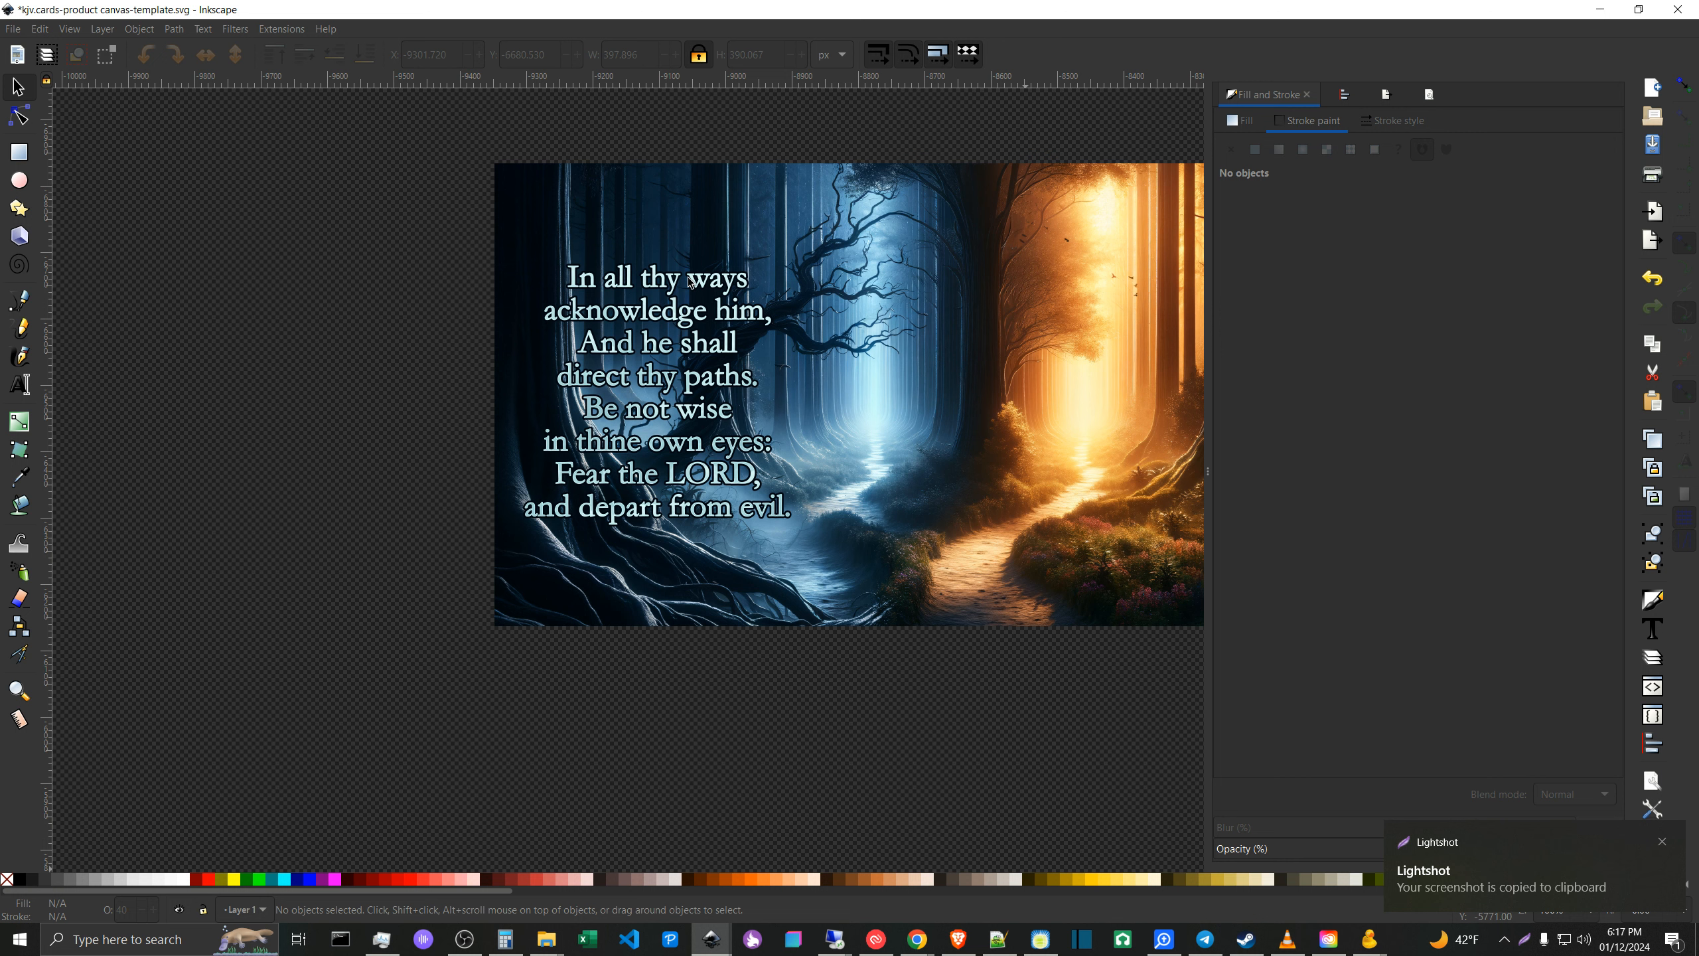
# - Start a new DALL·E chat in Chrome and send "Show me images, like this one..." with the copied water screenshot attached
pyautogui.click(823, 876)
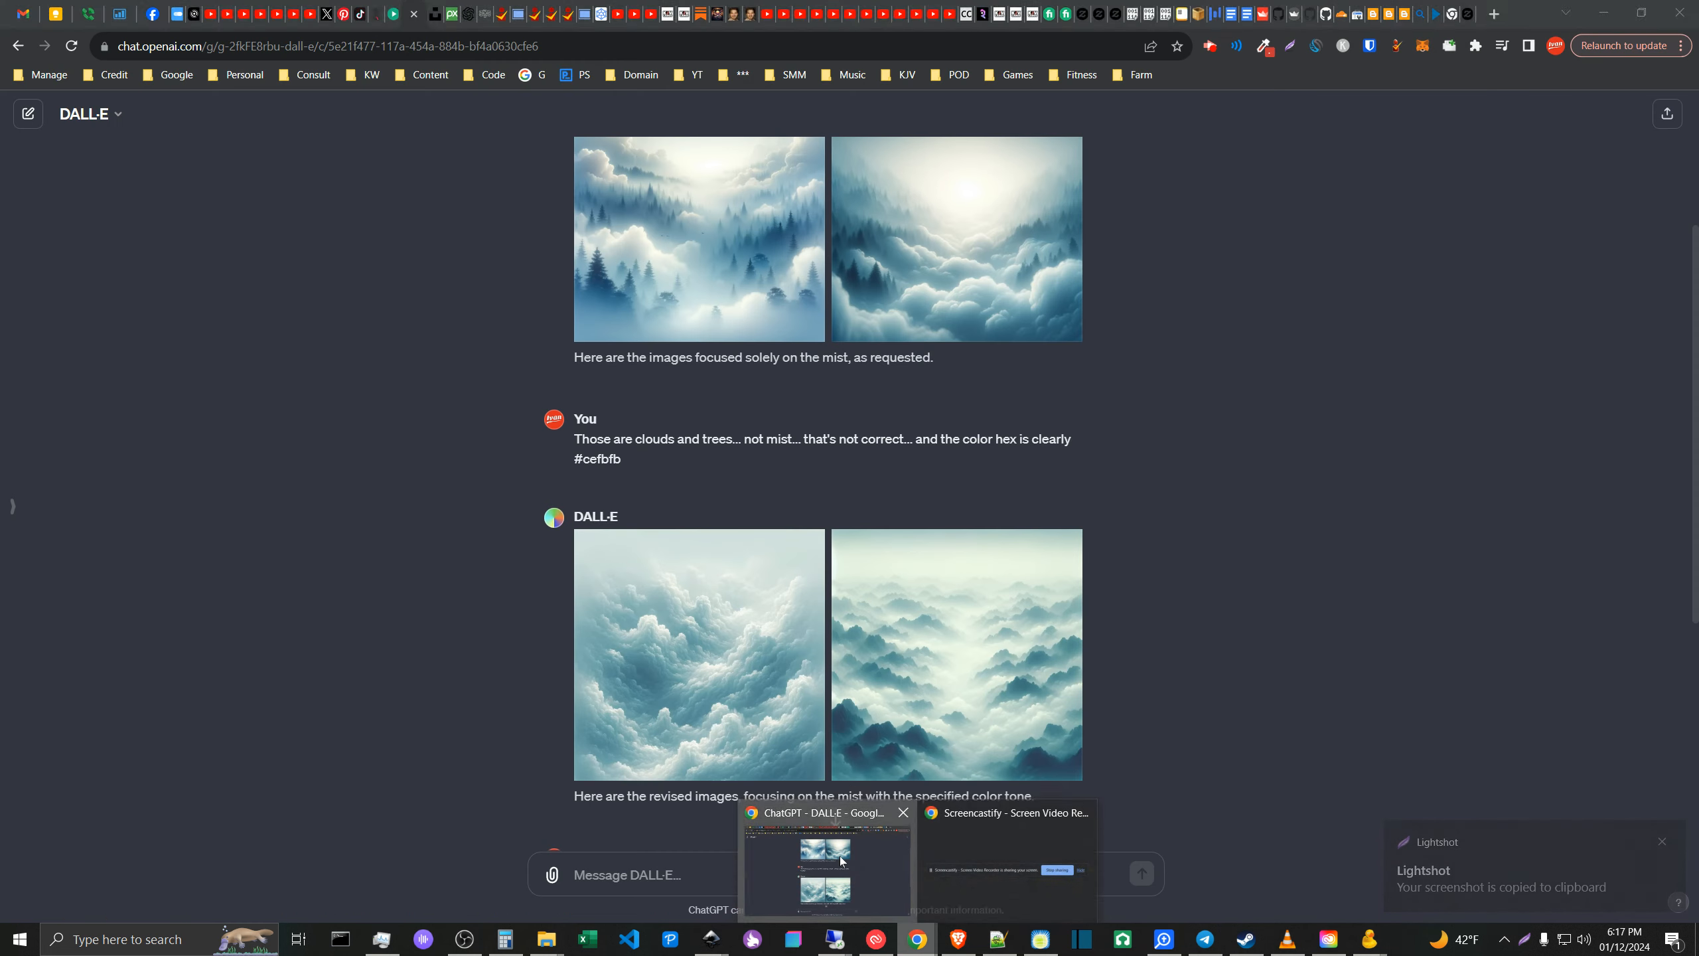
pyautogui.click(35, 123)
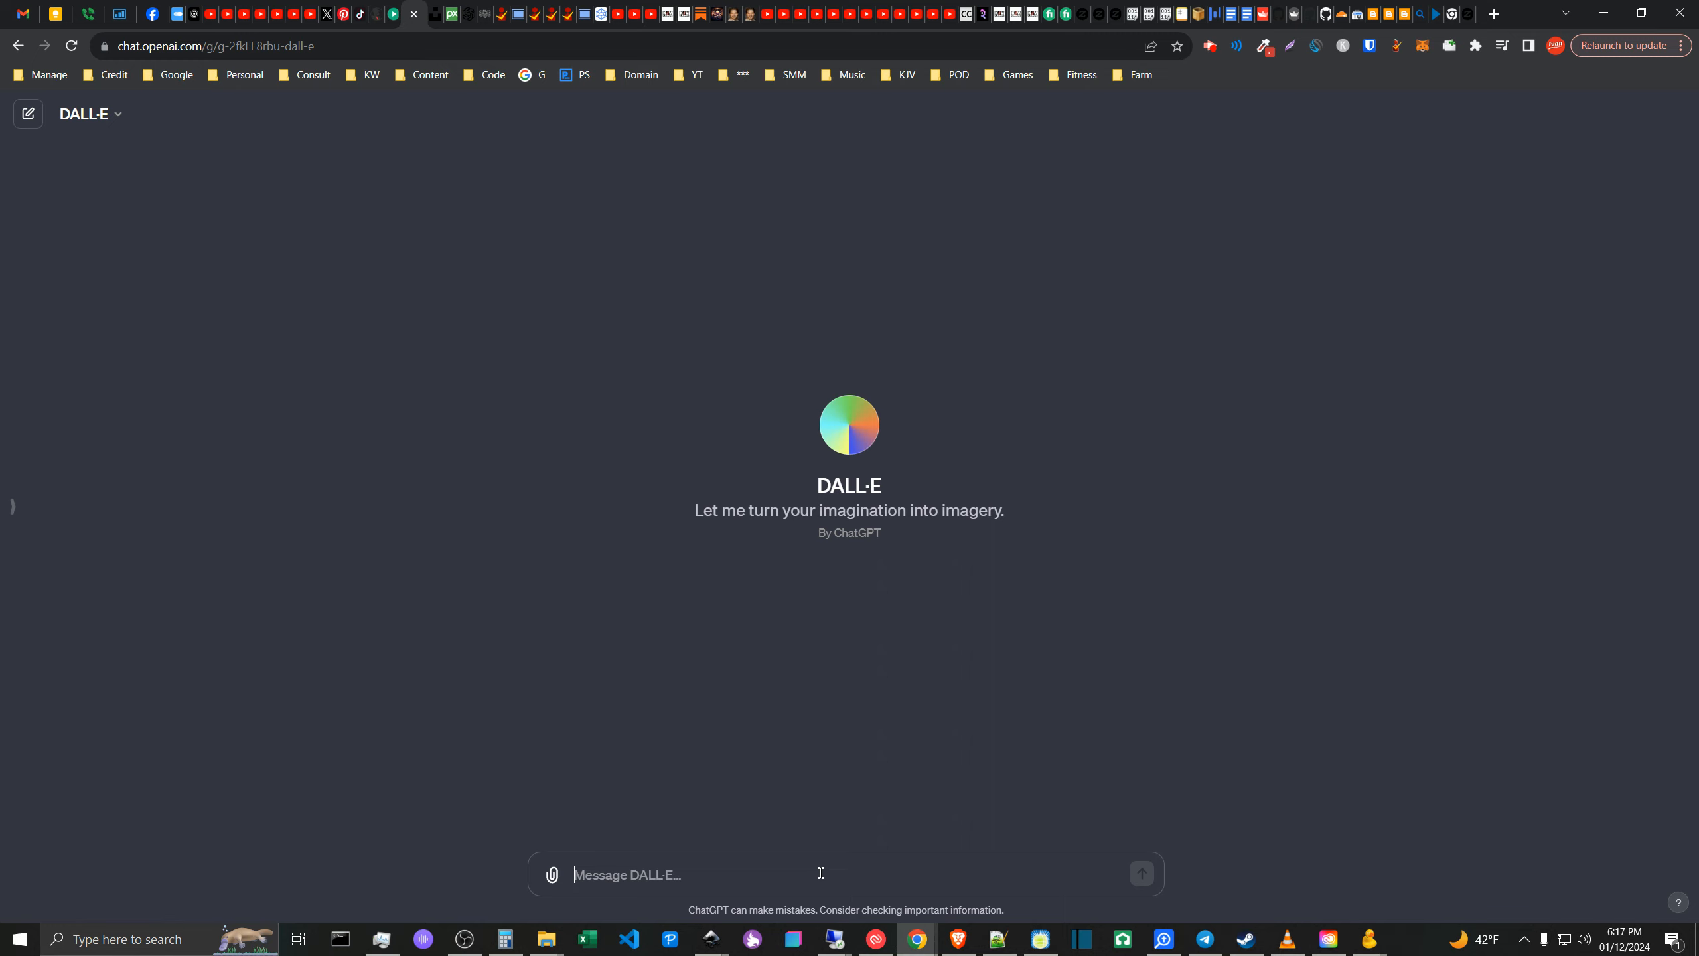
pyautogui.write('Show me ')
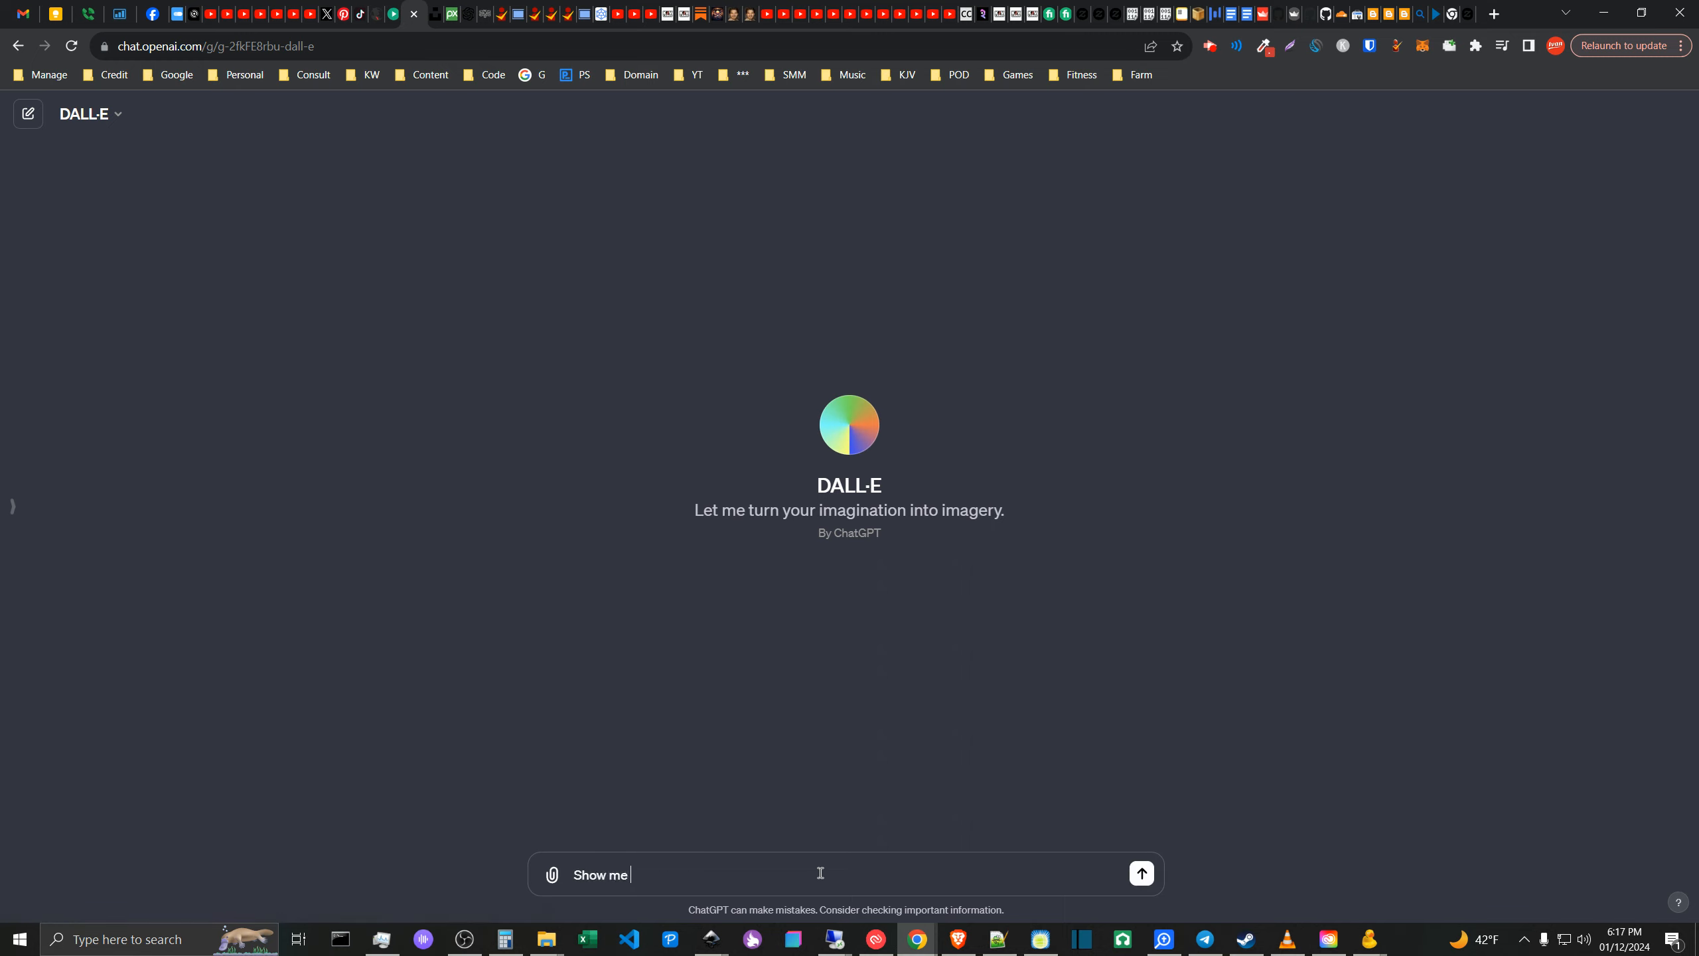
pyautogui.write('images, like this one...')
pyautogui.hotkey('ctrl', 'v')
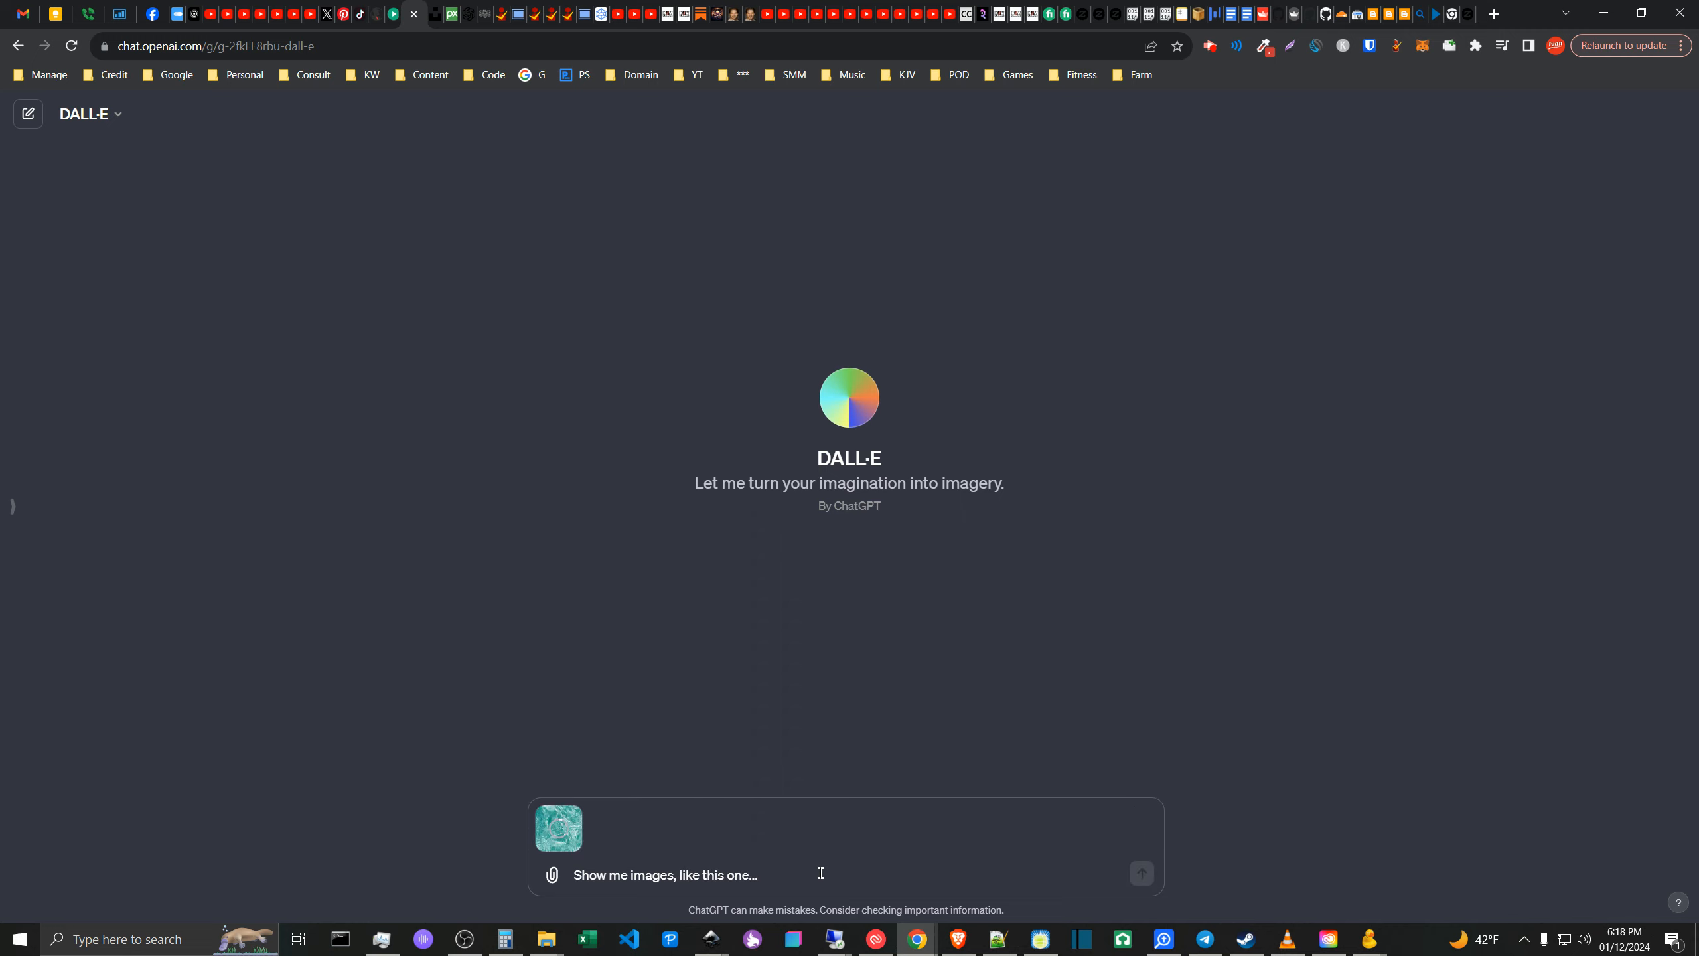
pyautogui.press('Return')
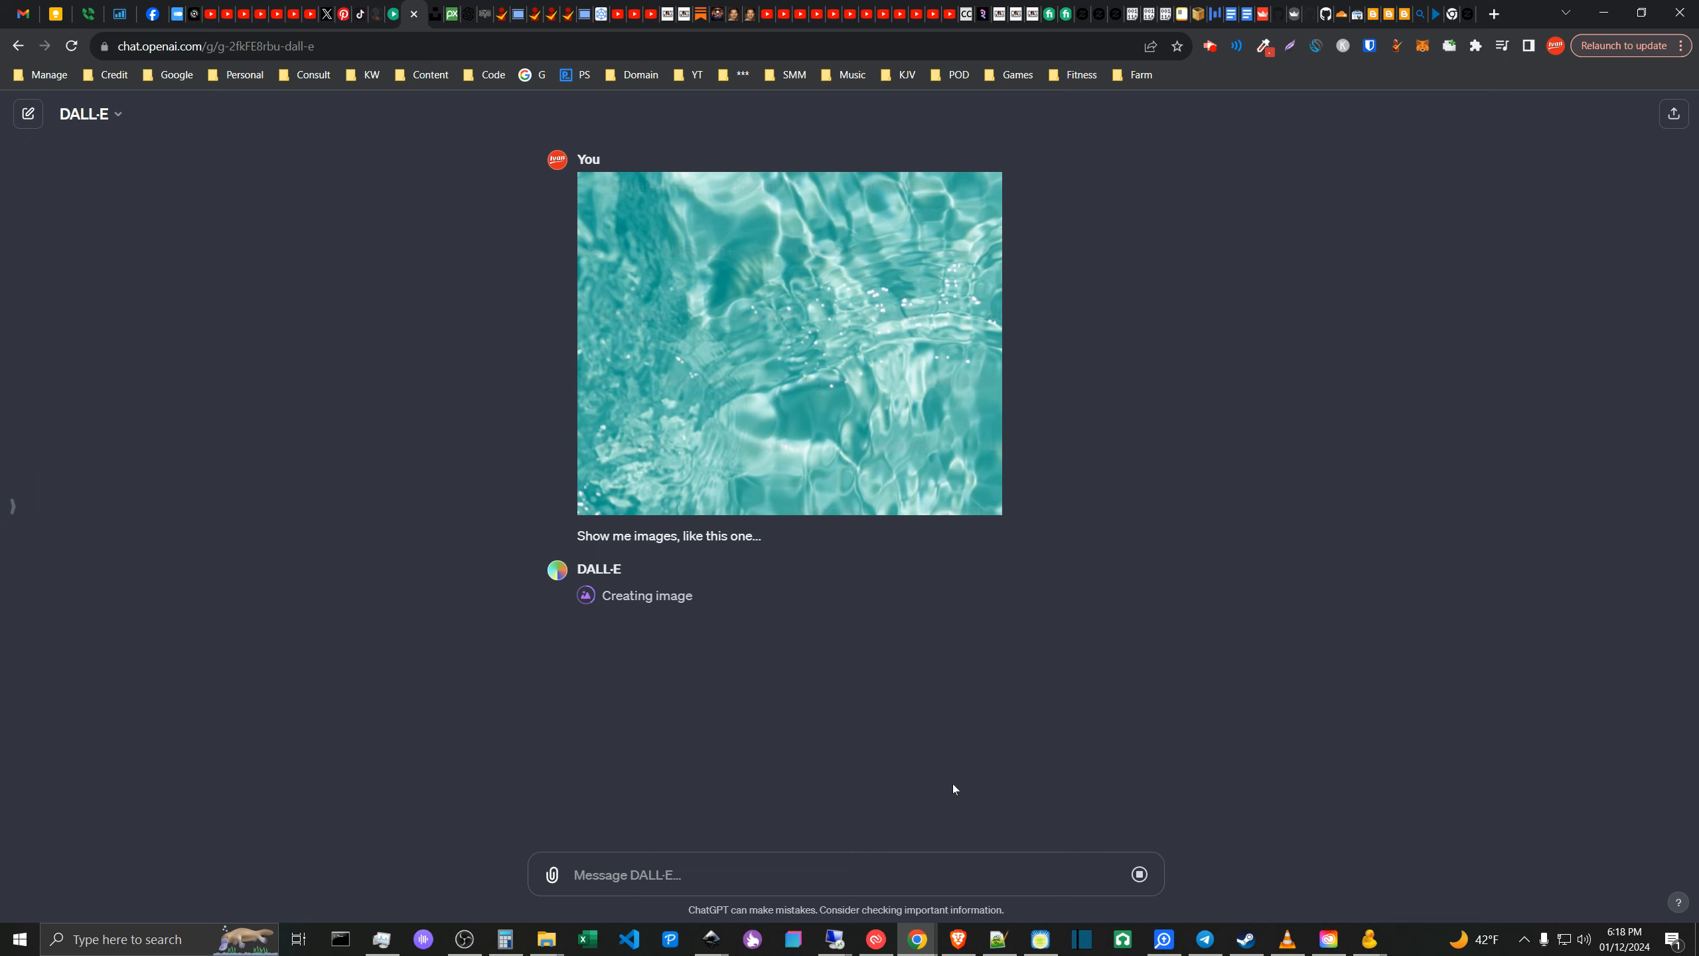
# - Switch back to the kjv.cards-product canvas-template document with the forest verse artwork in Inkscape
pyautogui.moveTo(711, 939)
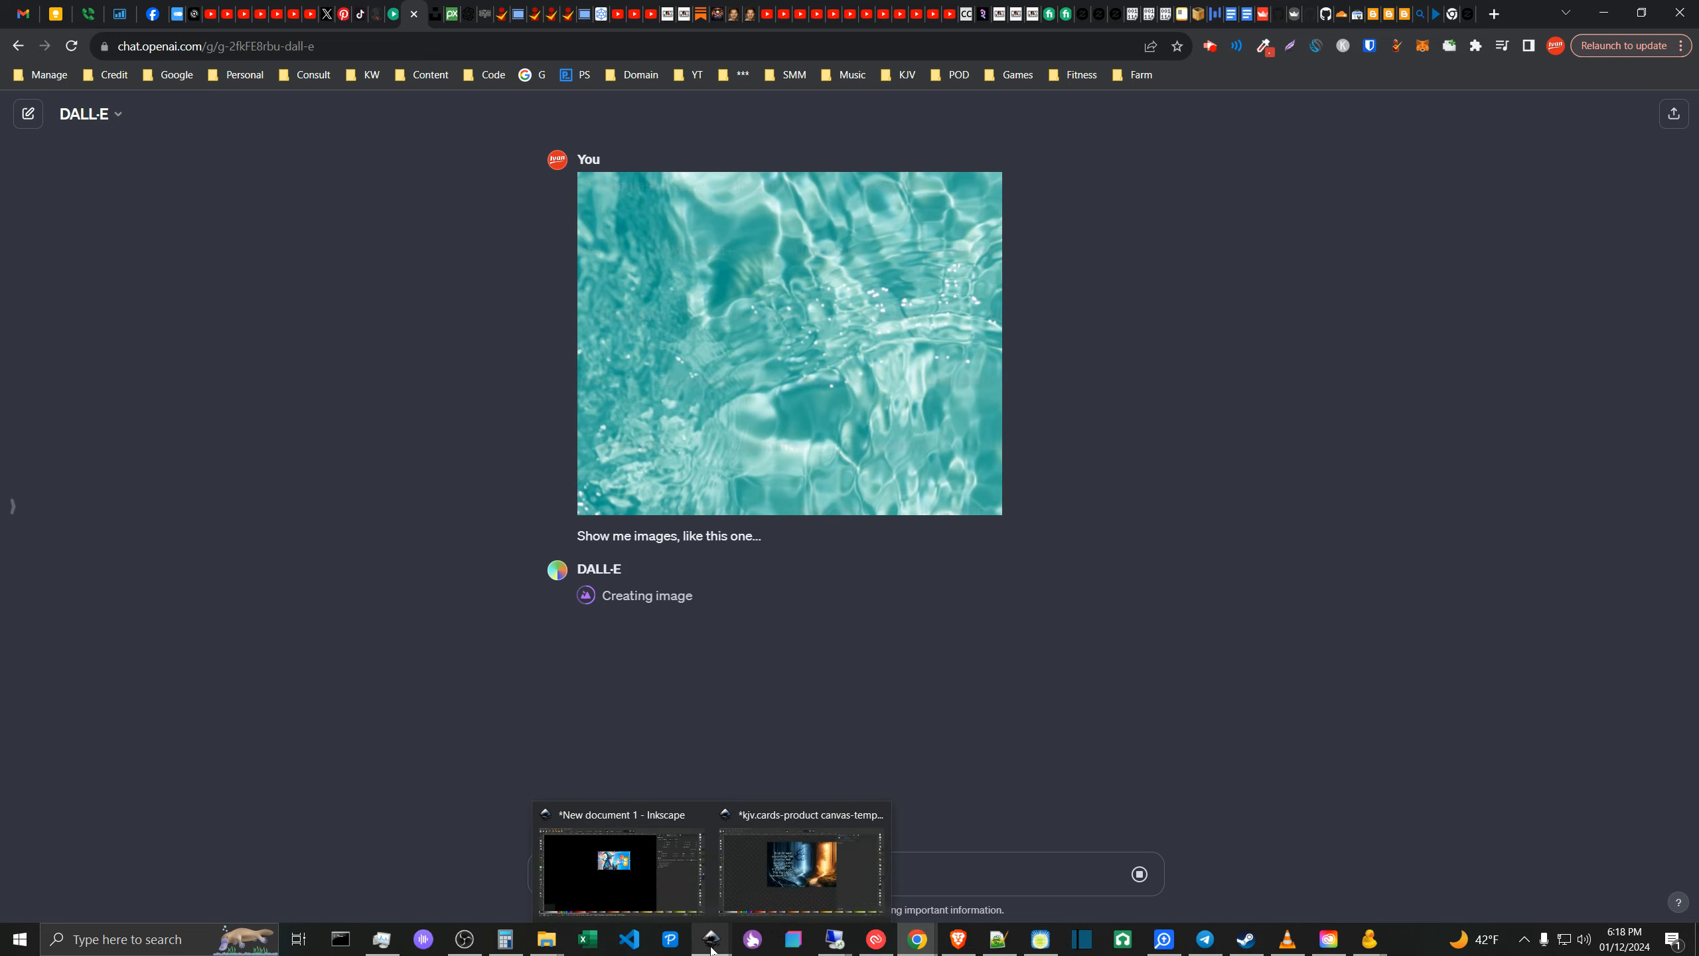
pyautogui.click(826, 892)
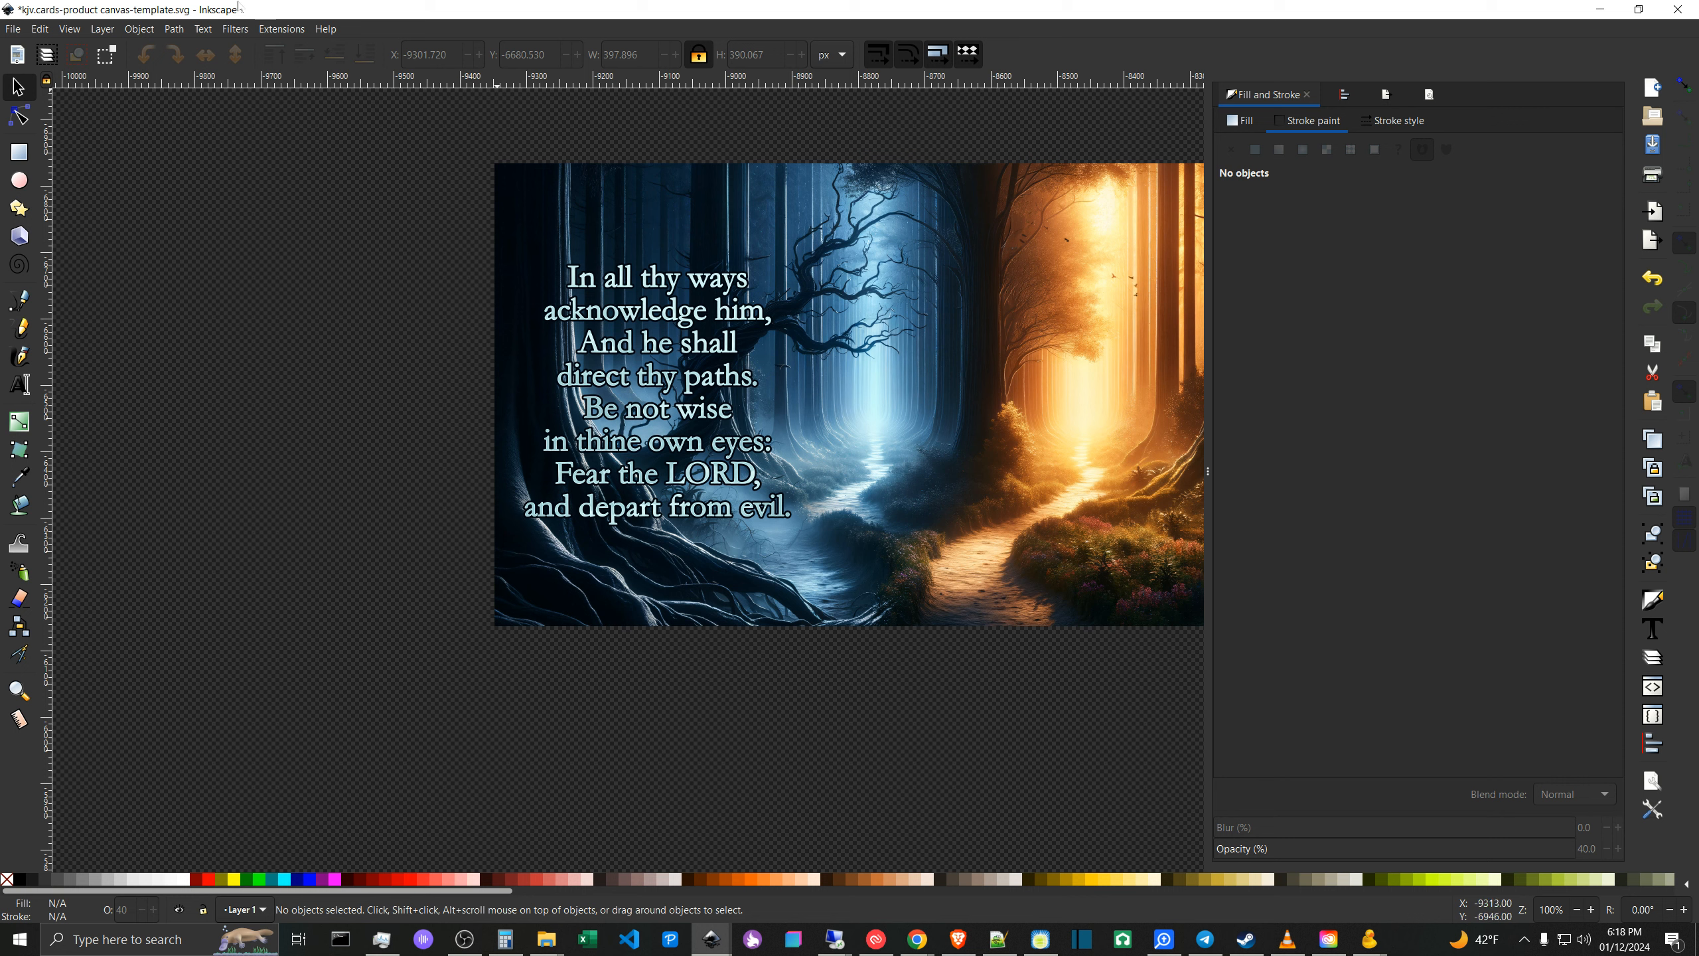
pyautogui.click(174, 30)
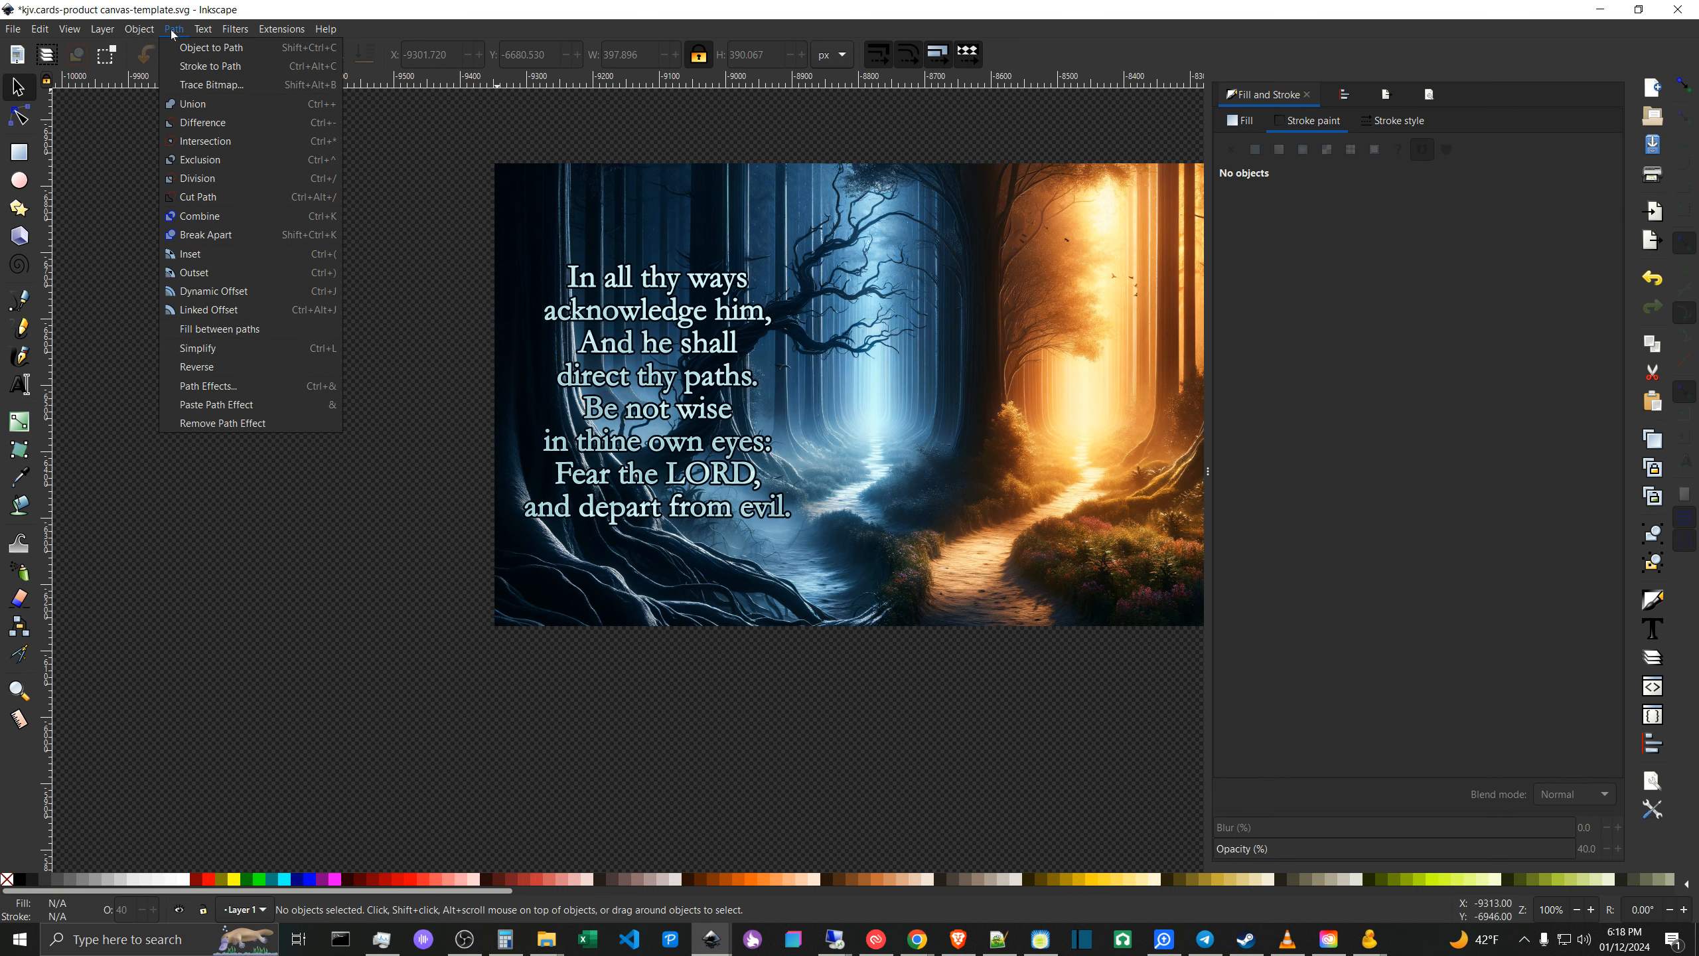
pyautogui.click(172, 32)
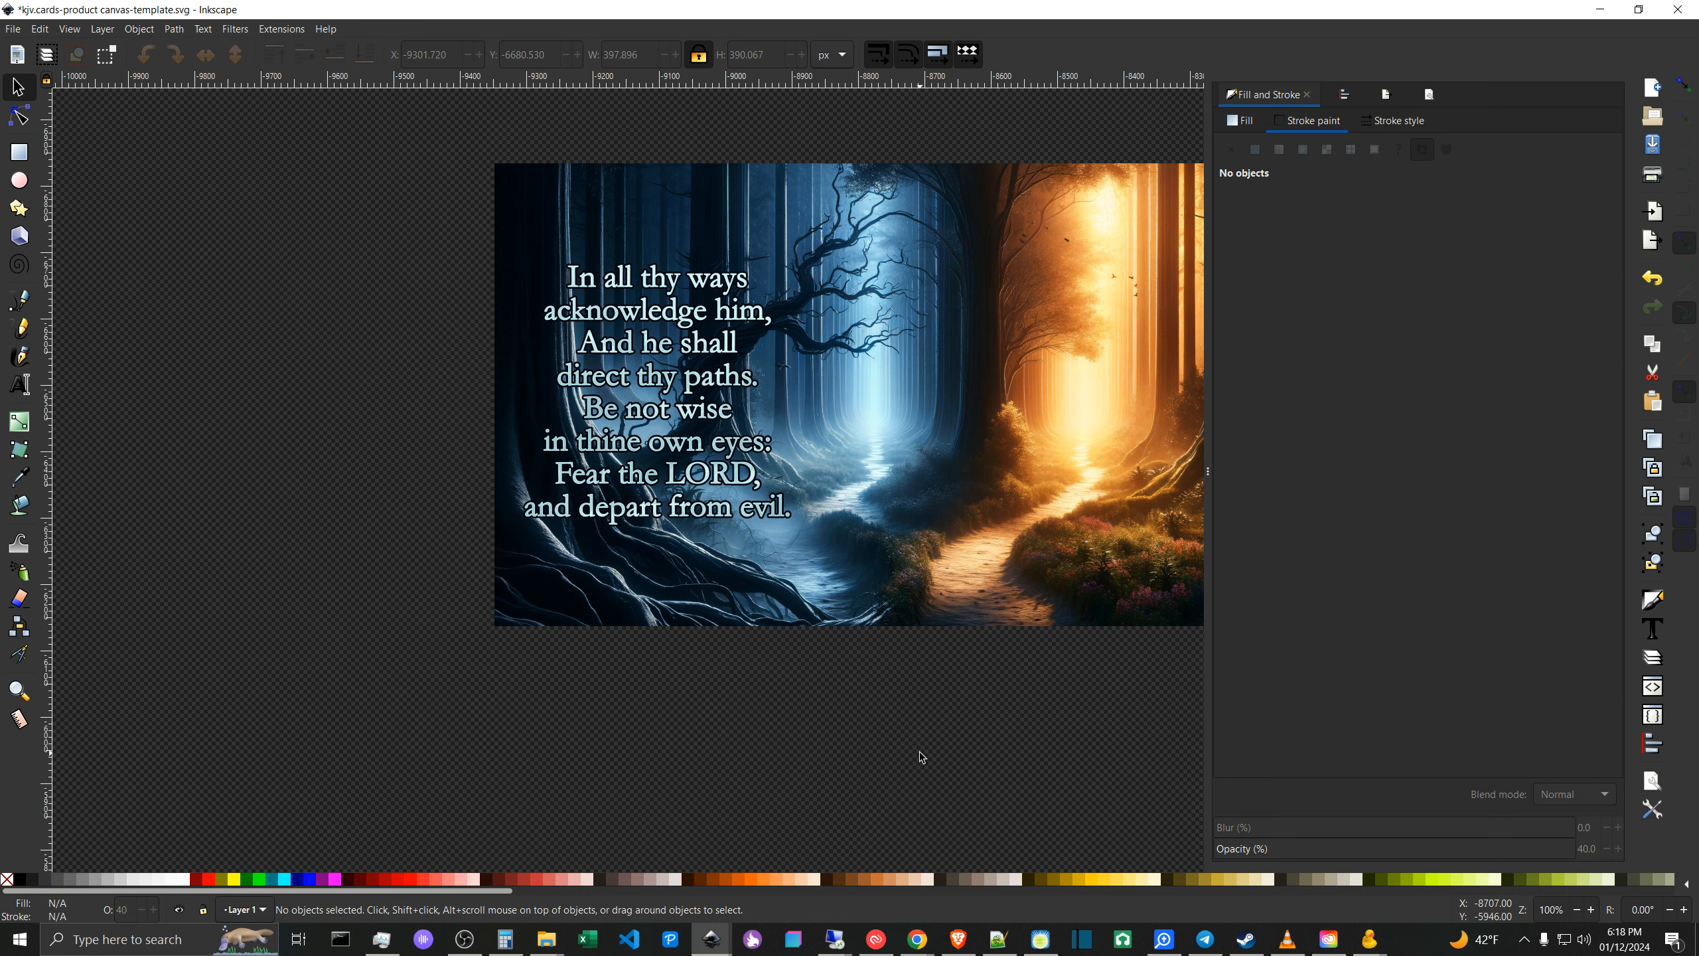